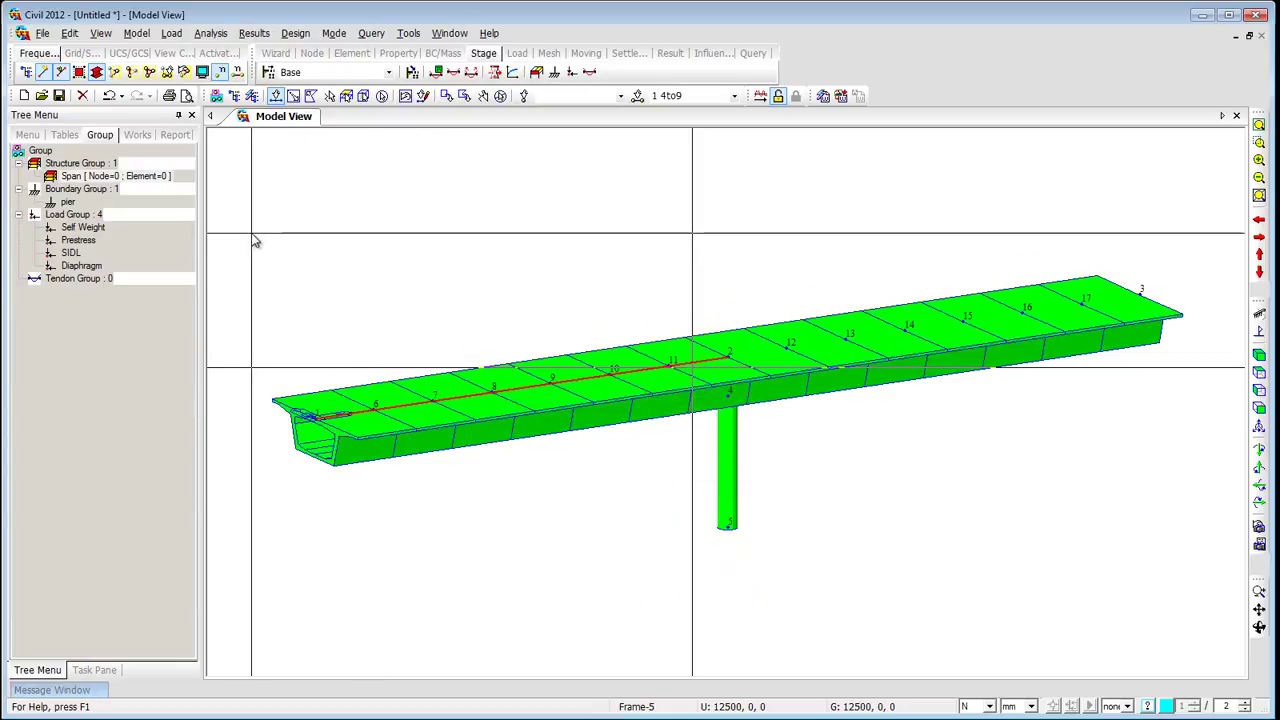
- Assign nodes 6 to 17 and all the deck girder elements between nodes 1 and 3 to the Span structure group
drag(340, 240, 648, 590)
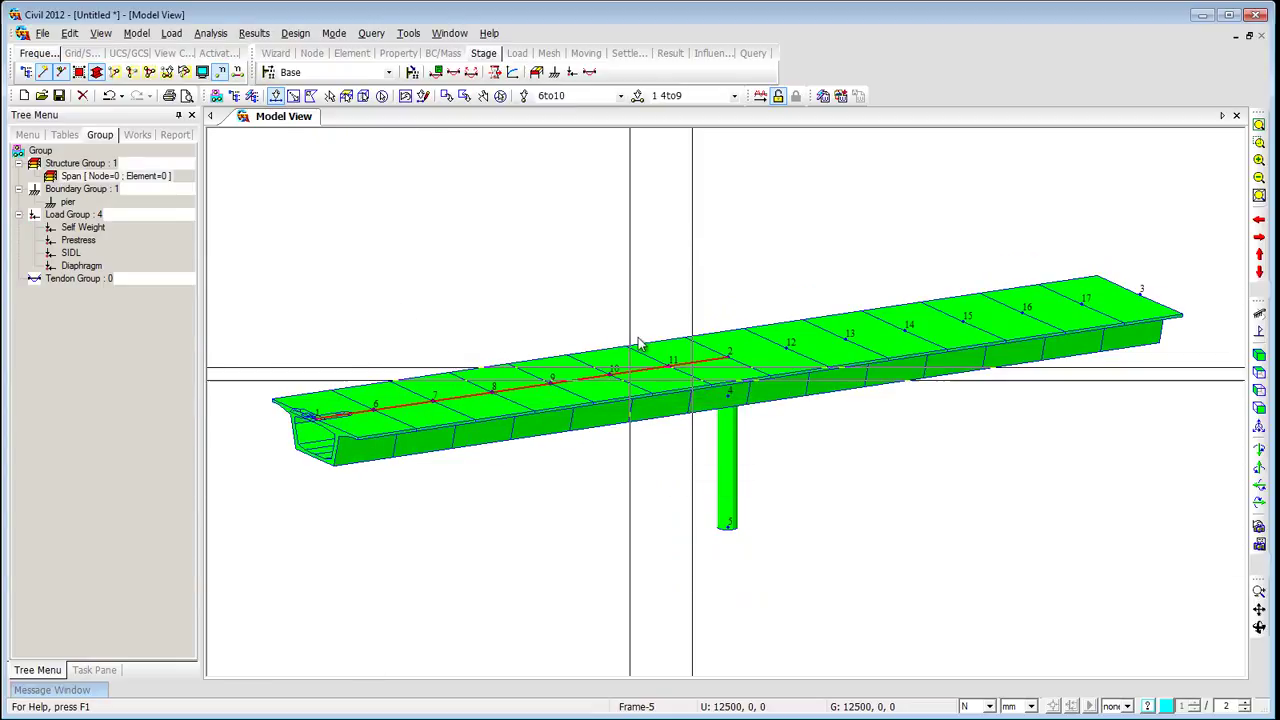
click(670, 393)
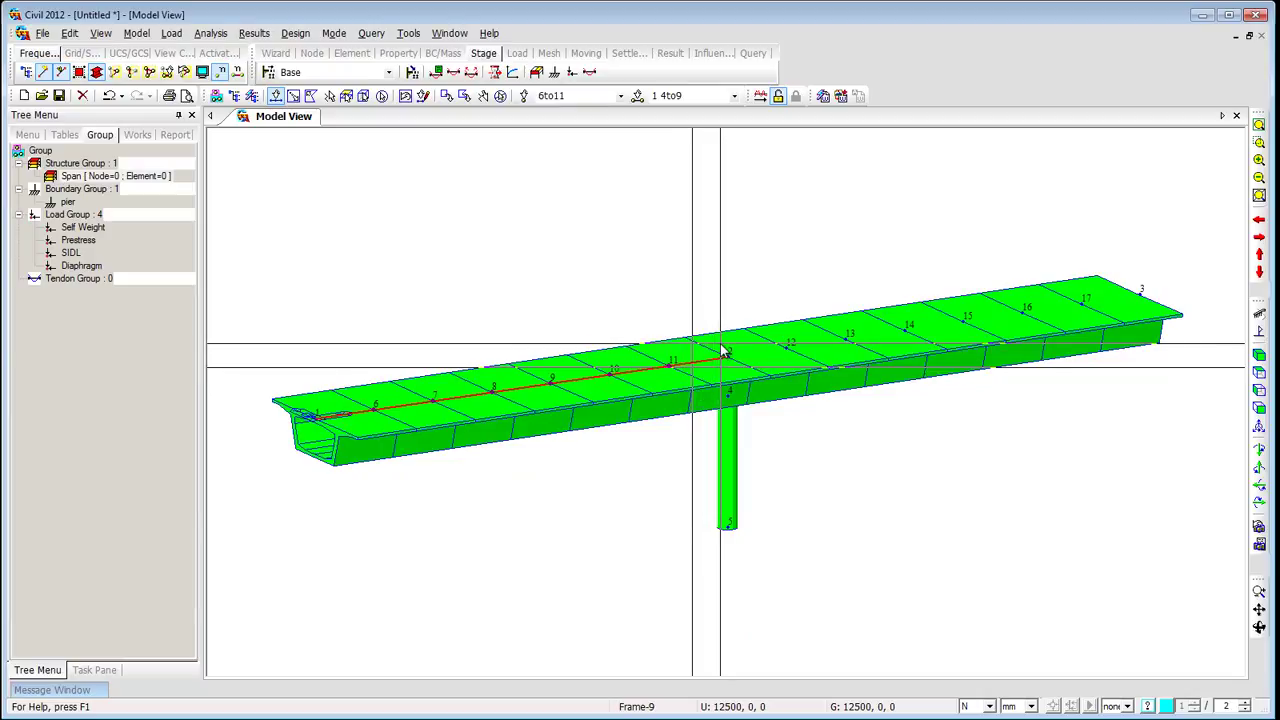
drag(763, 291, 1020, 471)
click(1030, 325)
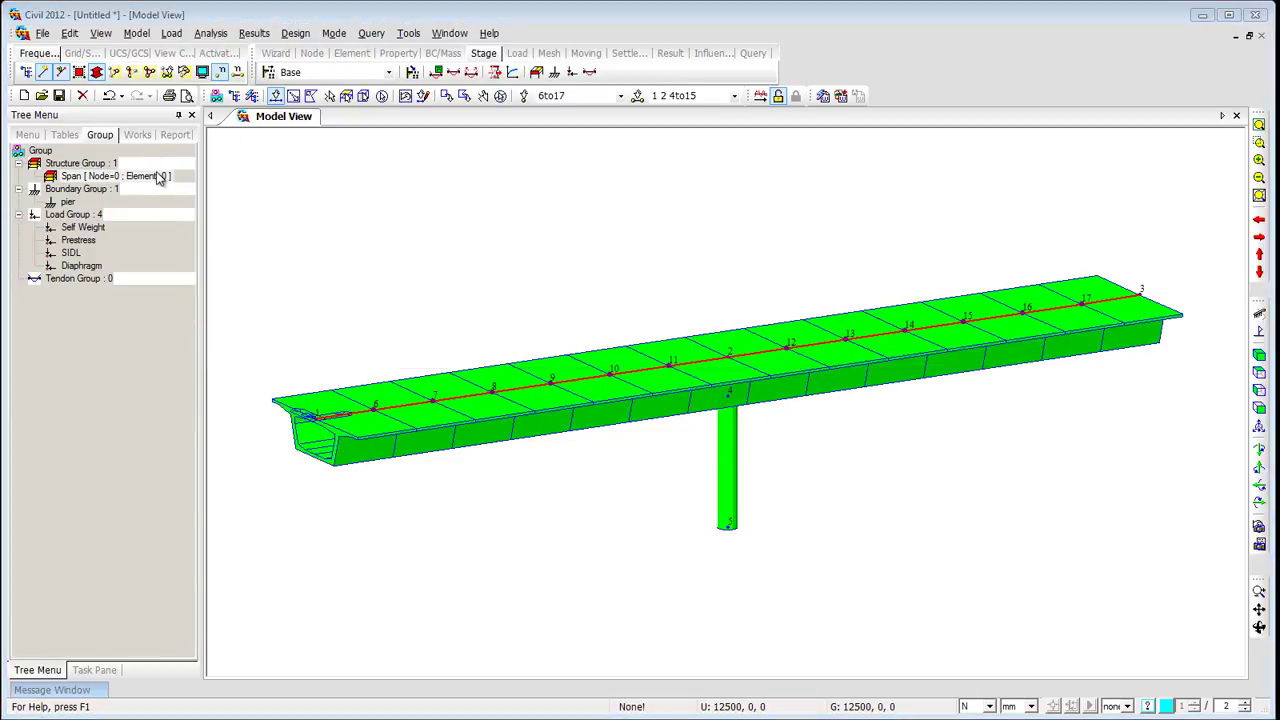
drag(157, 178, 183, 190)
drag(413, 213, 428, 231)
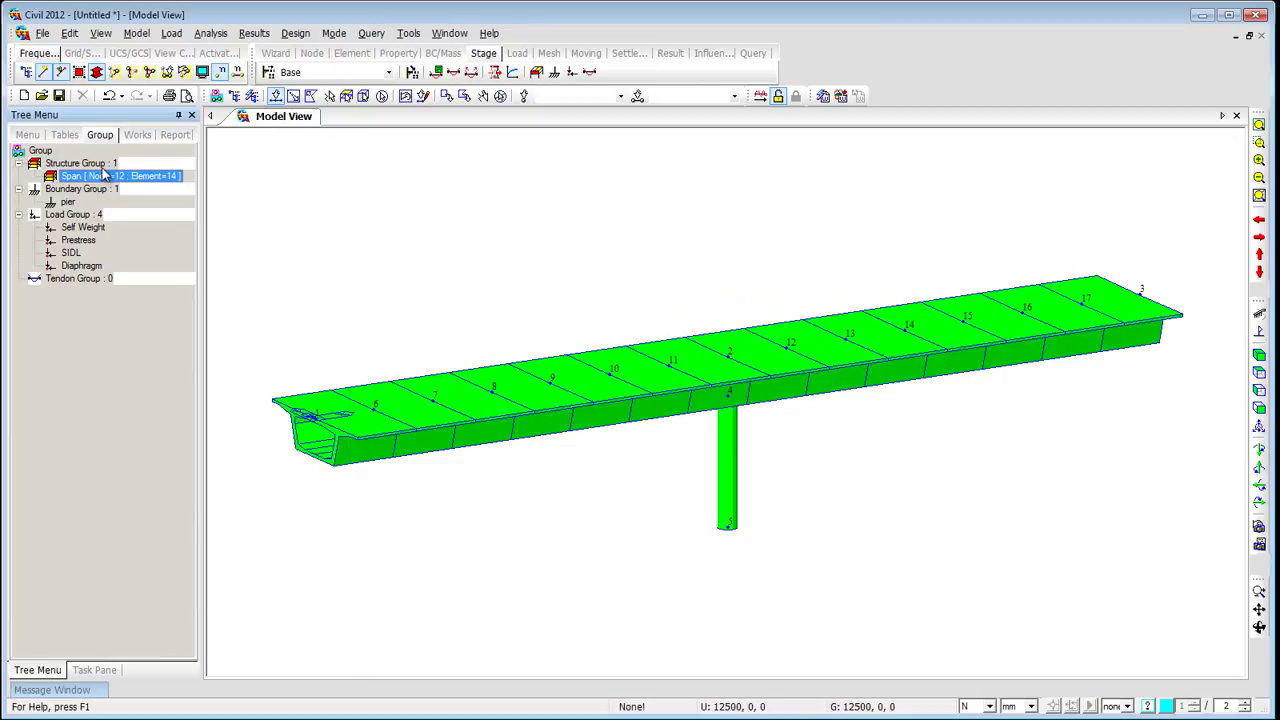
- Create a second structure group named Pier
right_click(108, 164)
click(118, 177)
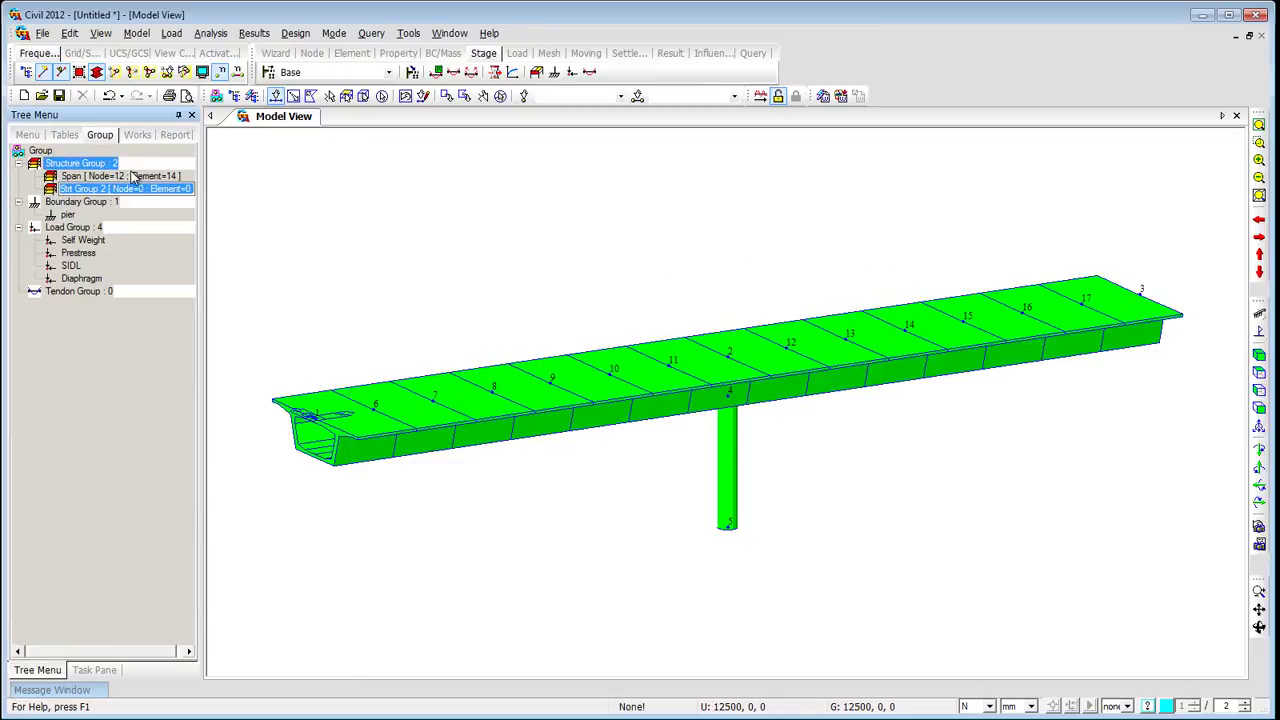
key(BackSpace)
text(Pier)
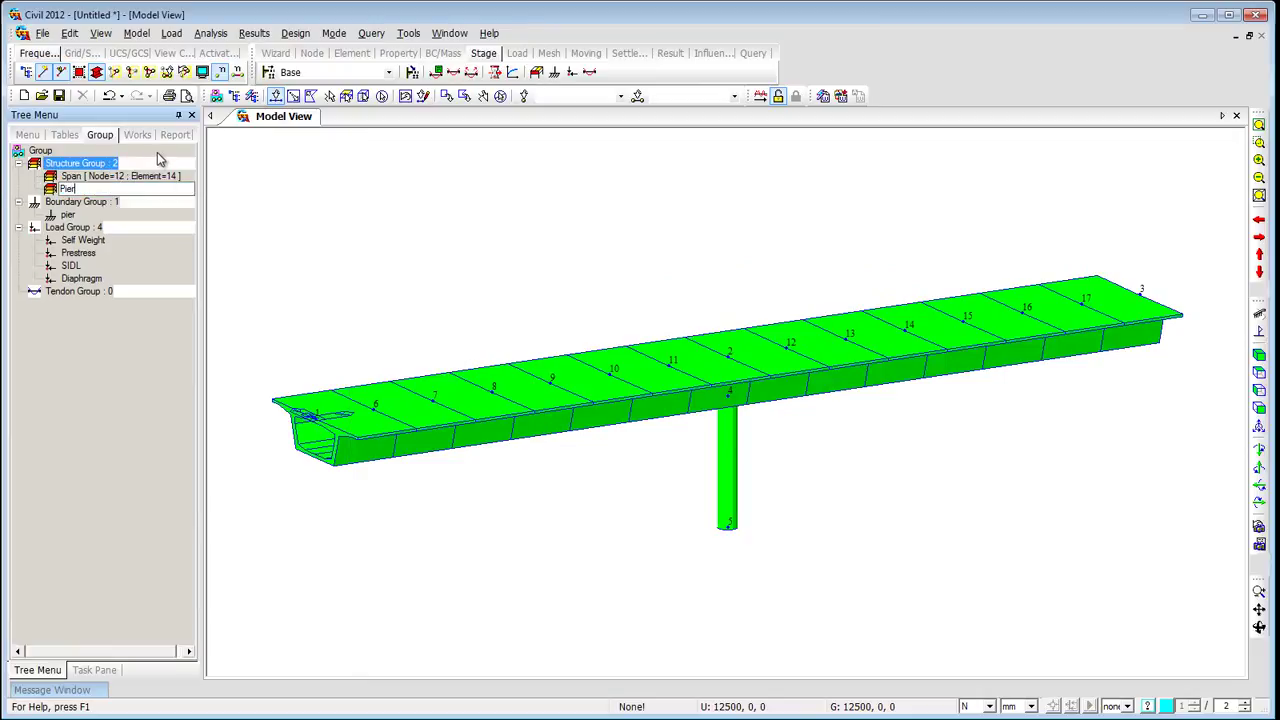
key(Return)
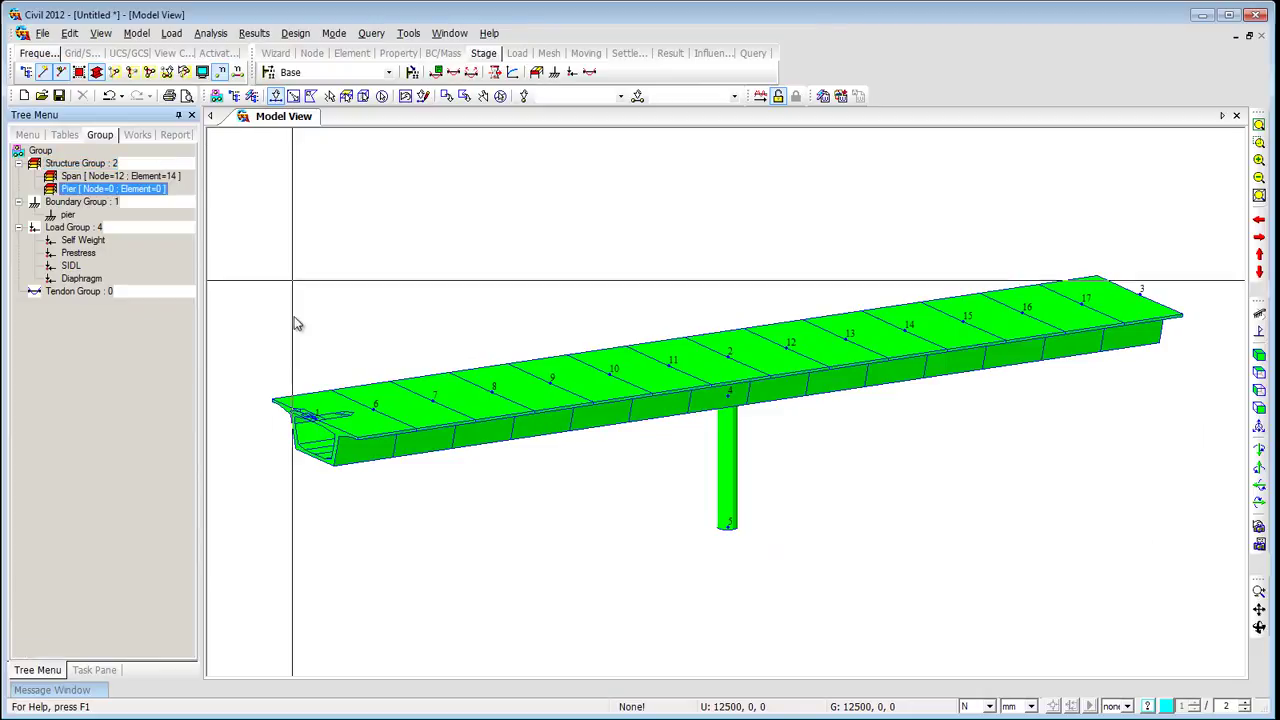
- Assign the pier element and nodes 1 to 5 to the Pier structure group
drag(675, 509, 771, 557)
drag(757, 509, 724, 408)
drag(729, 354, 737, 383)
drag(1175, 314, 1131, 277)
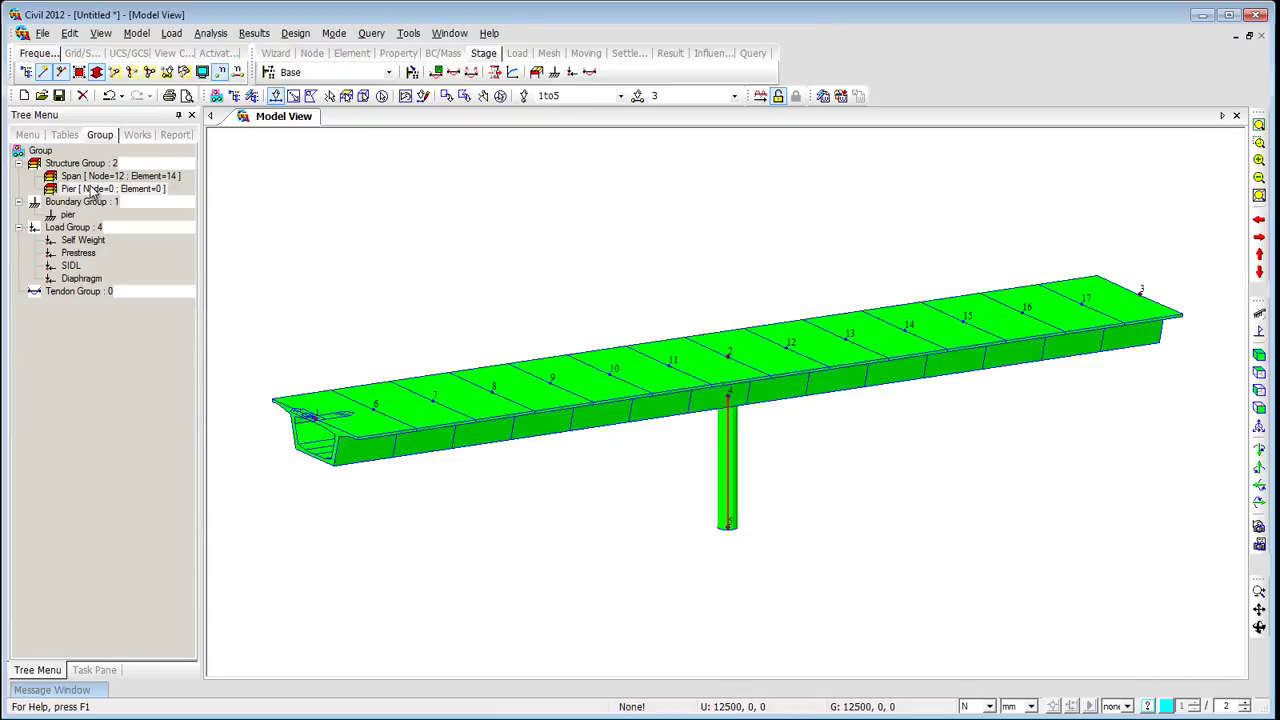
drag(92, 190, 325, 200)
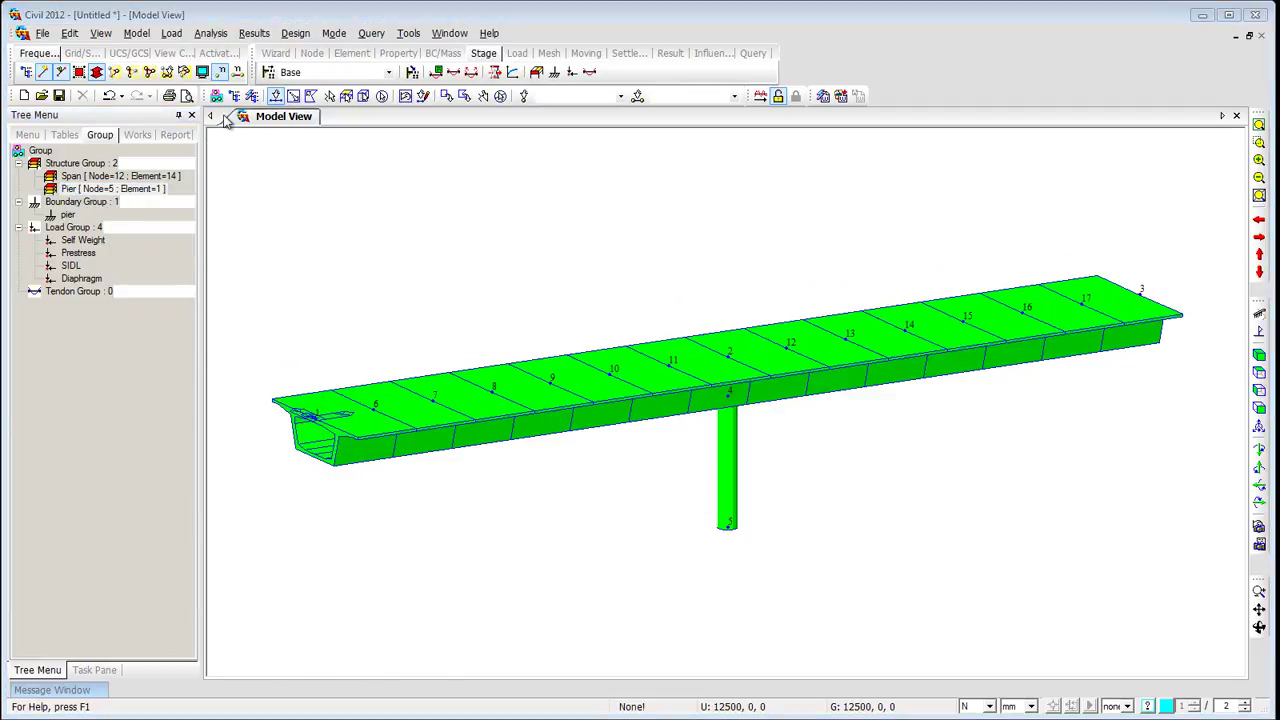
- Turn off the hidden-surface display and set the moving load code to AASHTO LRFD
click(99, 76)
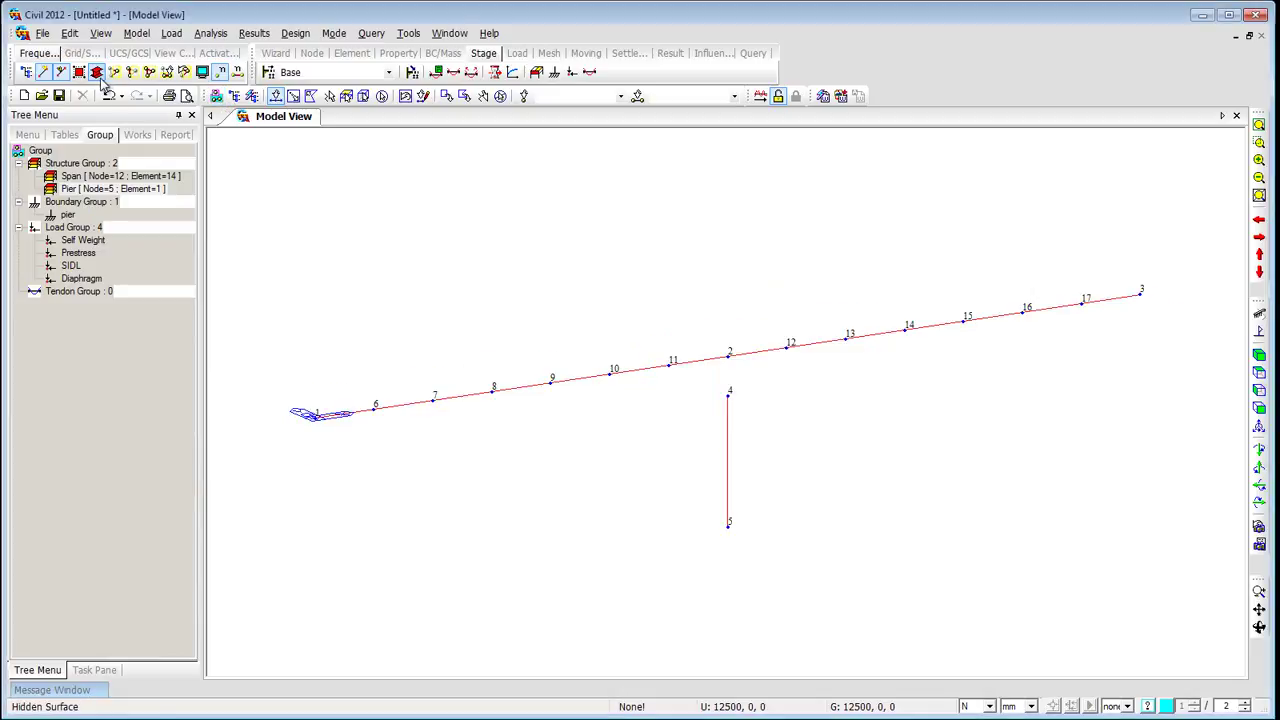
right_click(379, 211)
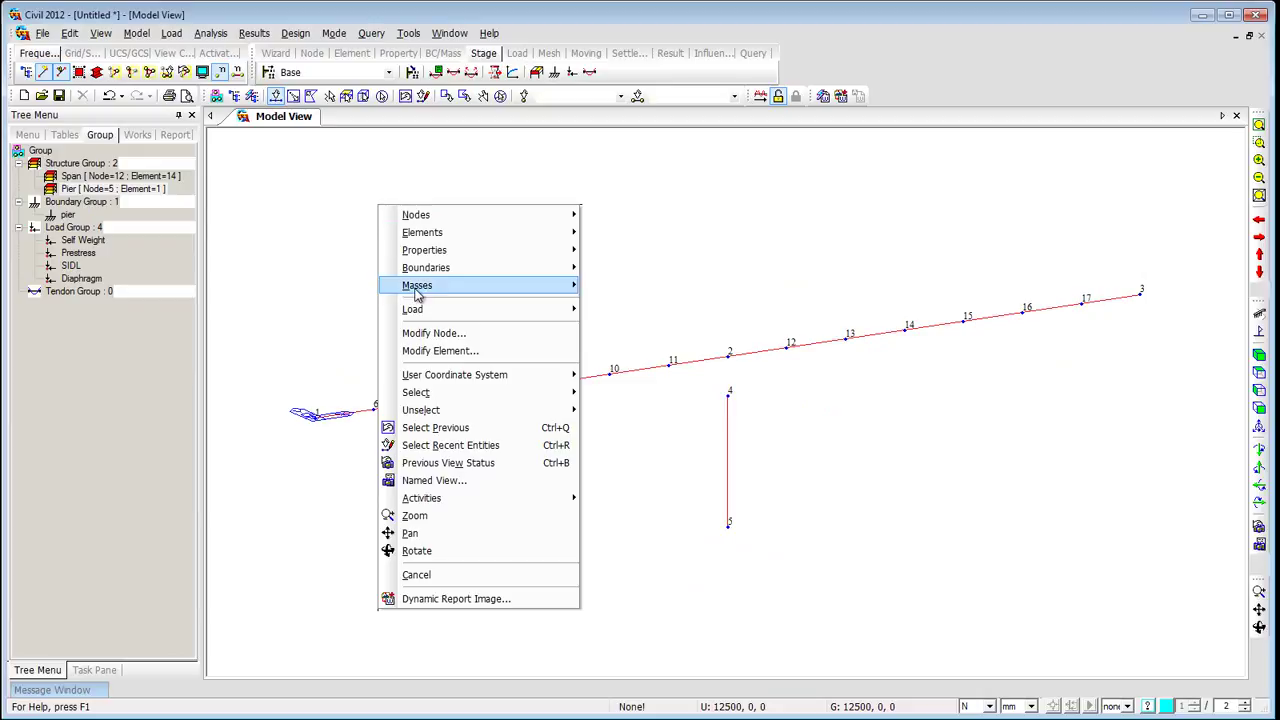
mouse_move(438, 312)
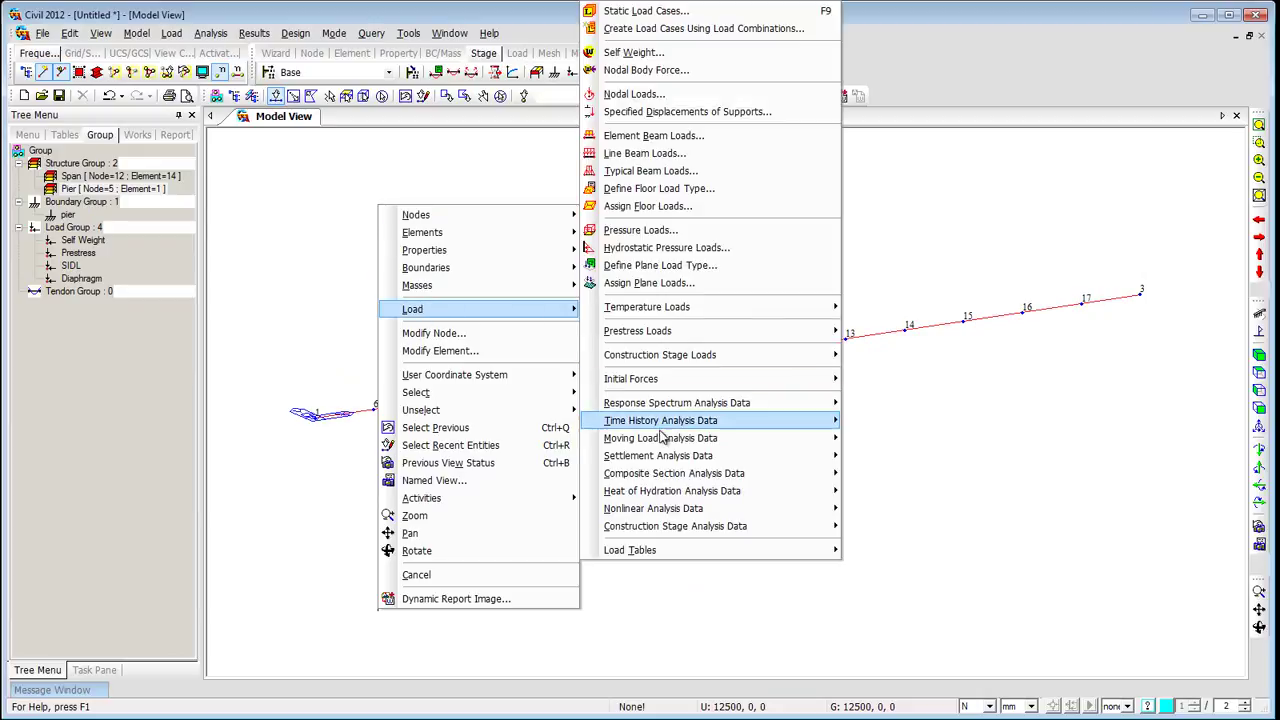
mouse_move(690, 438)
click(860, 440)
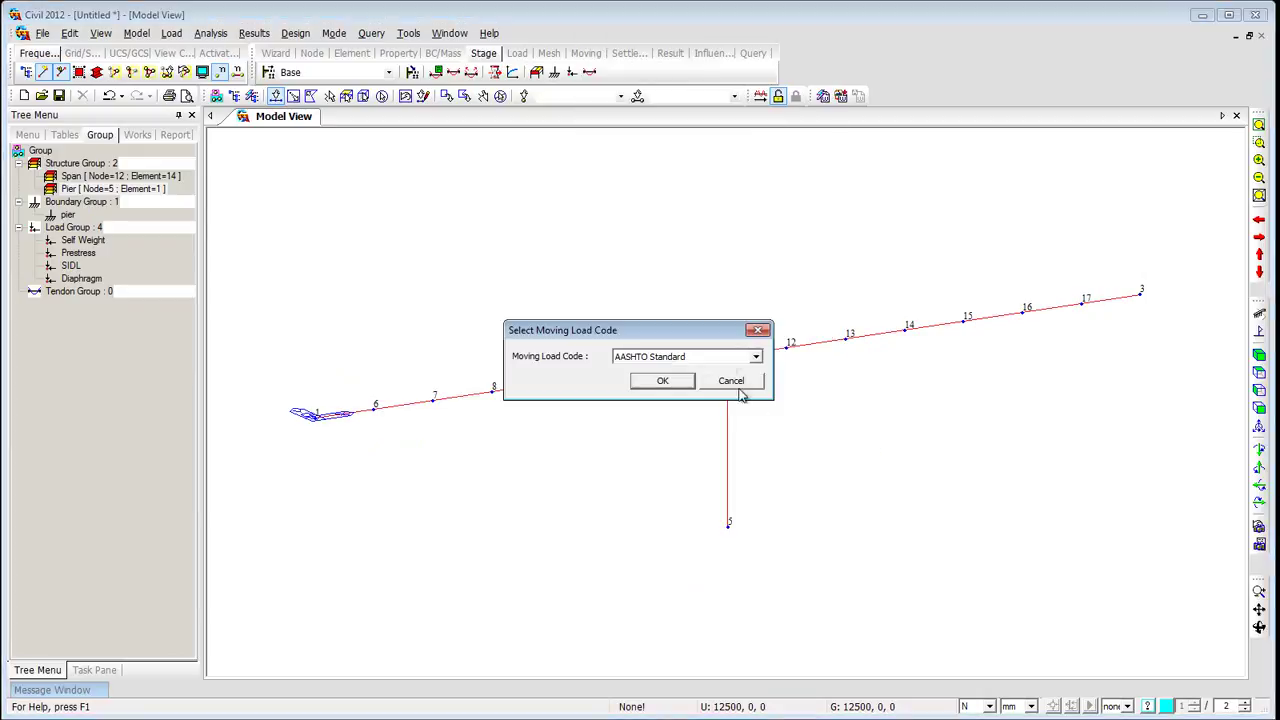
click(757, 358)
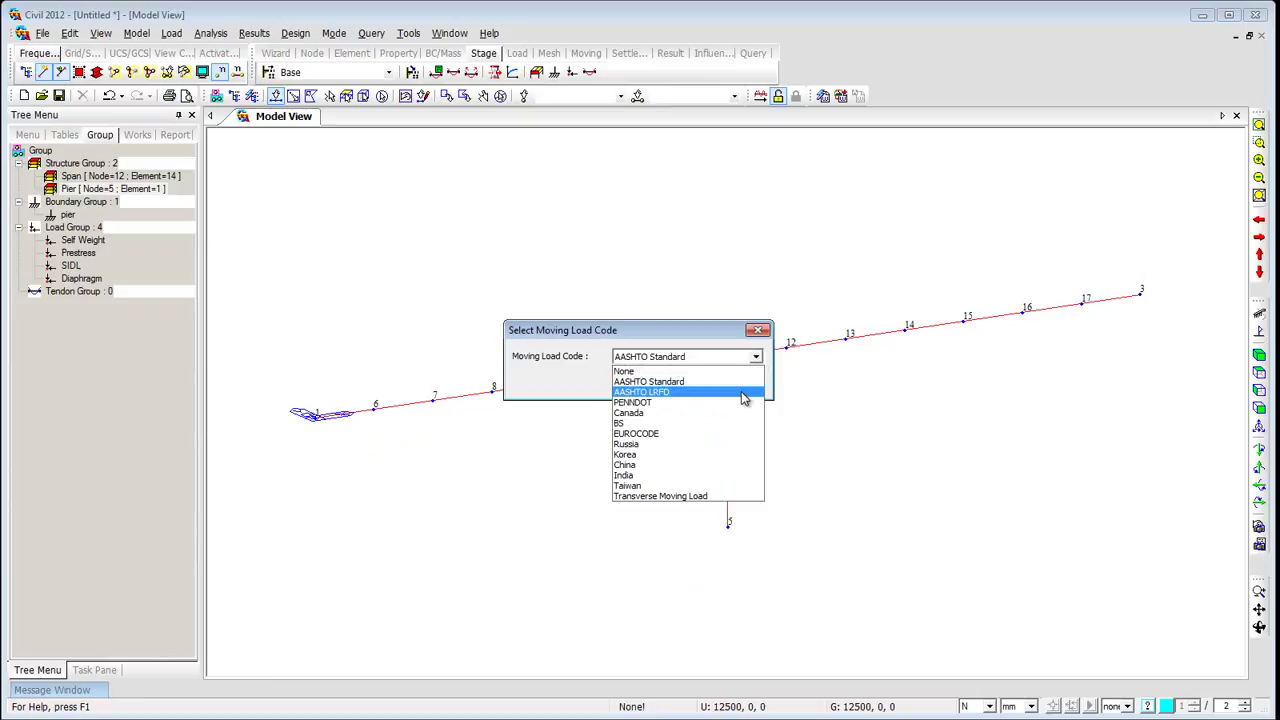
click(742, 392)
click(686, 384)
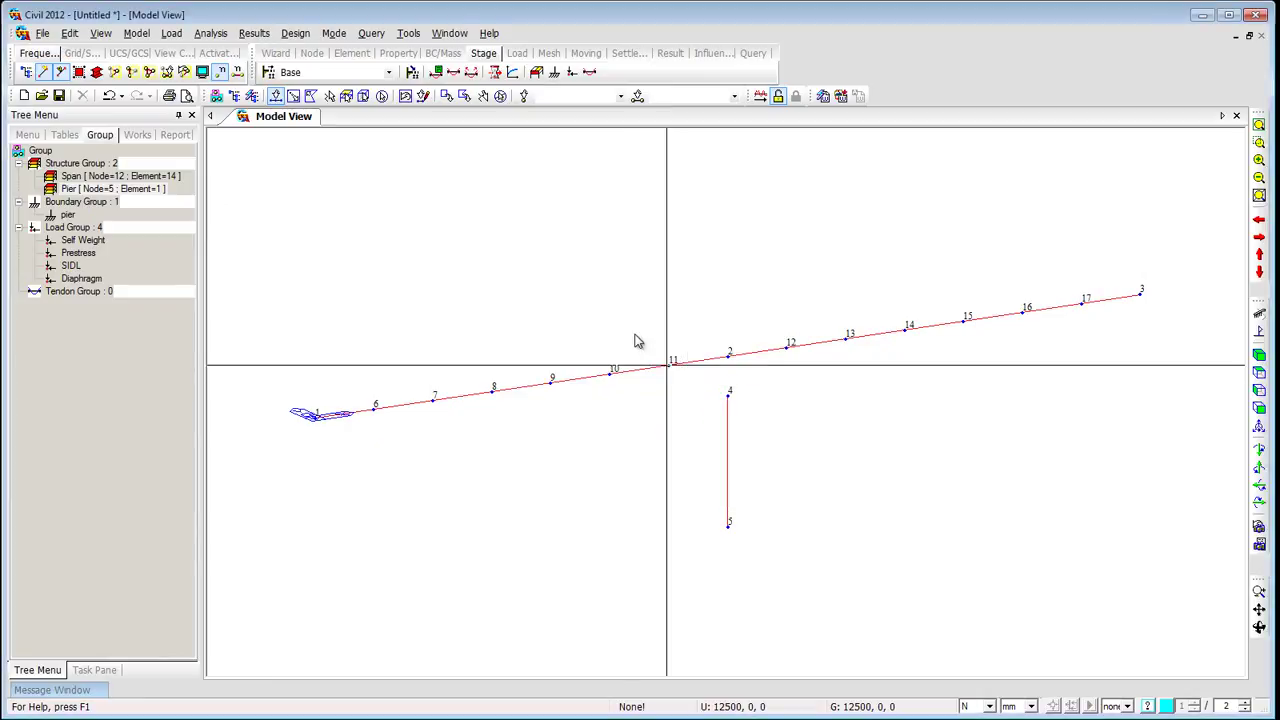
- Start a new traffic line lane named Lane 1 with an eccentricity of 3 m
click(586, 53)
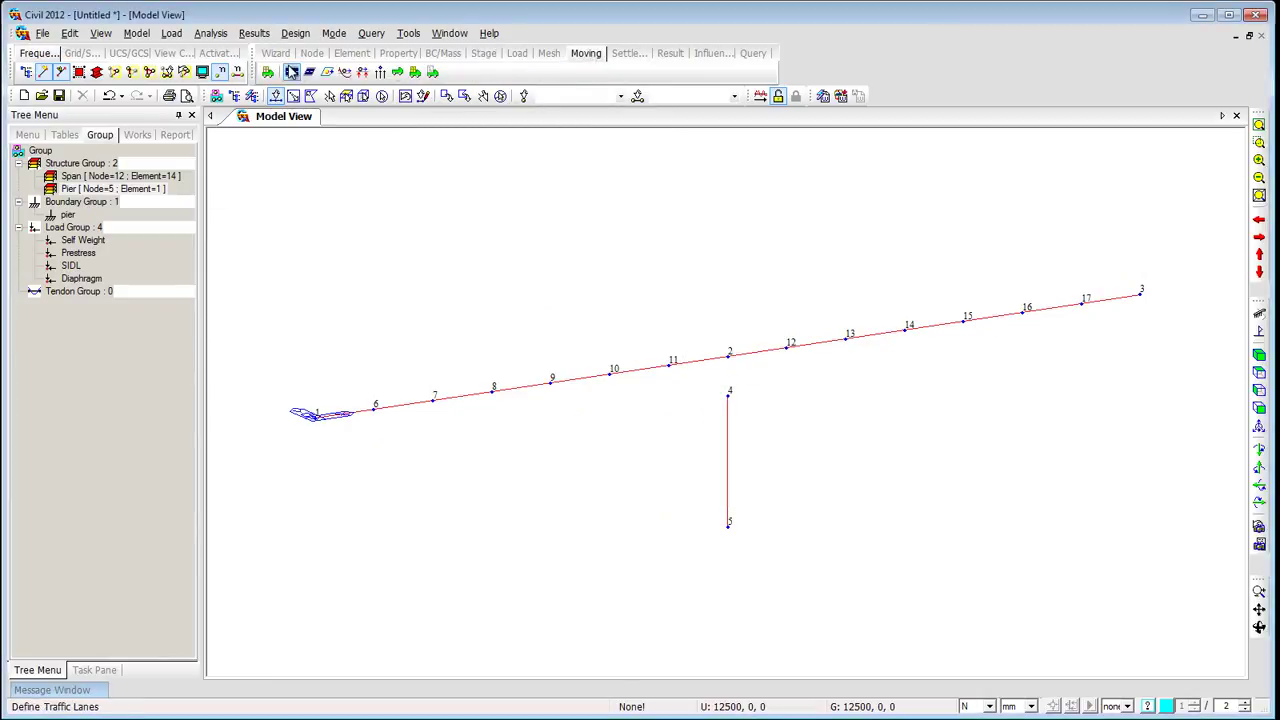
click(292, 73)
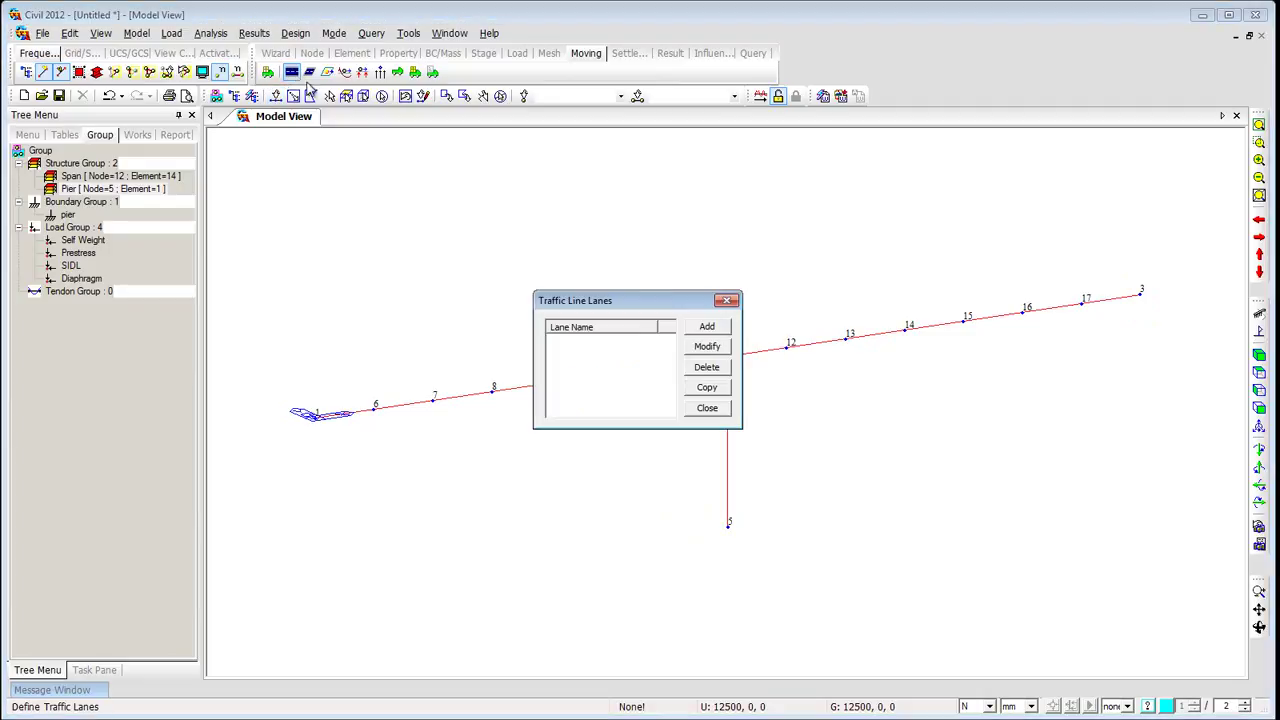
click(707, 329)
drag(621, 300, 195, 88)
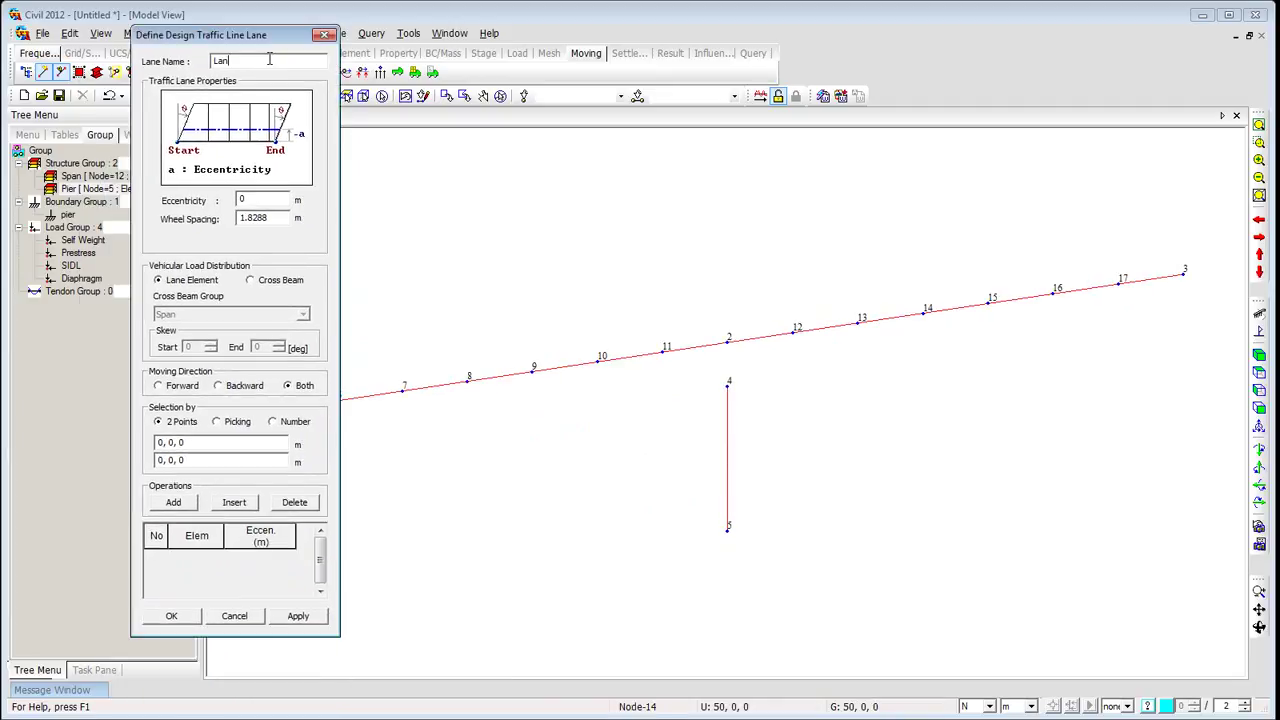
double_click(260, 199)
text(3)
drag(226, 33, 138, 41)
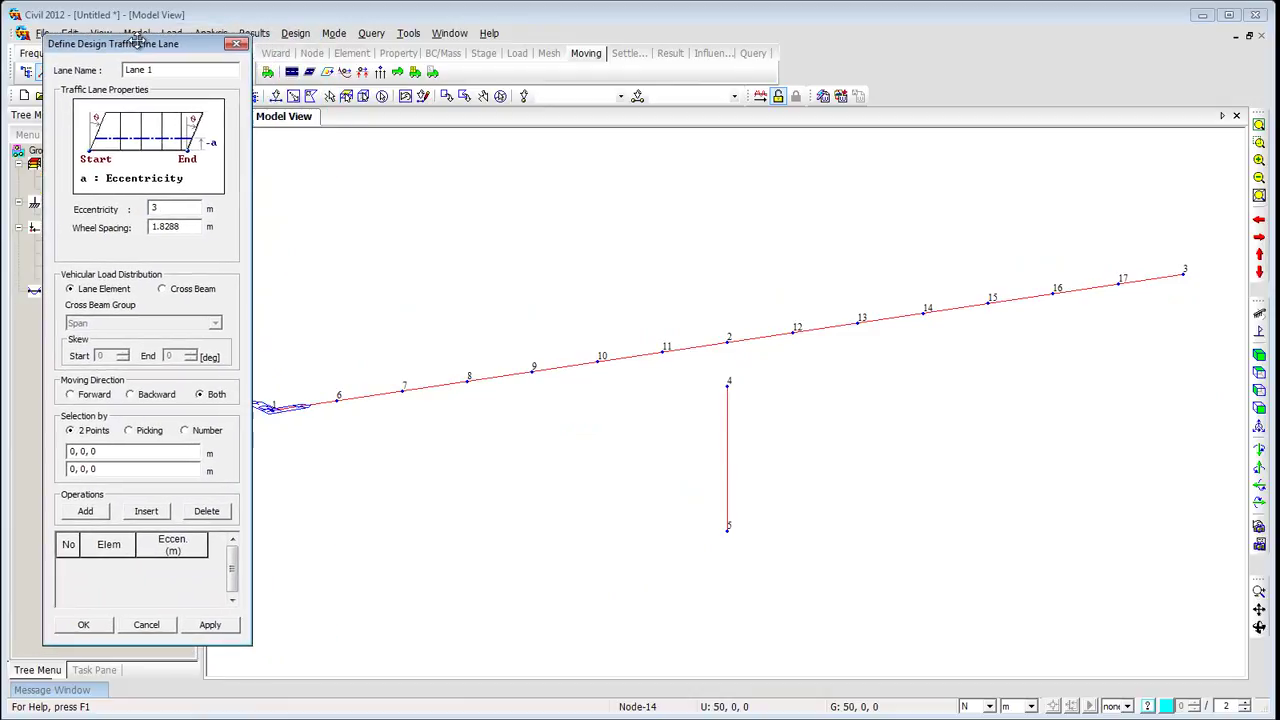
- Lay Lane 1 along the deck from node 1 to node 3 by two points and save the lane
click(125, 454)
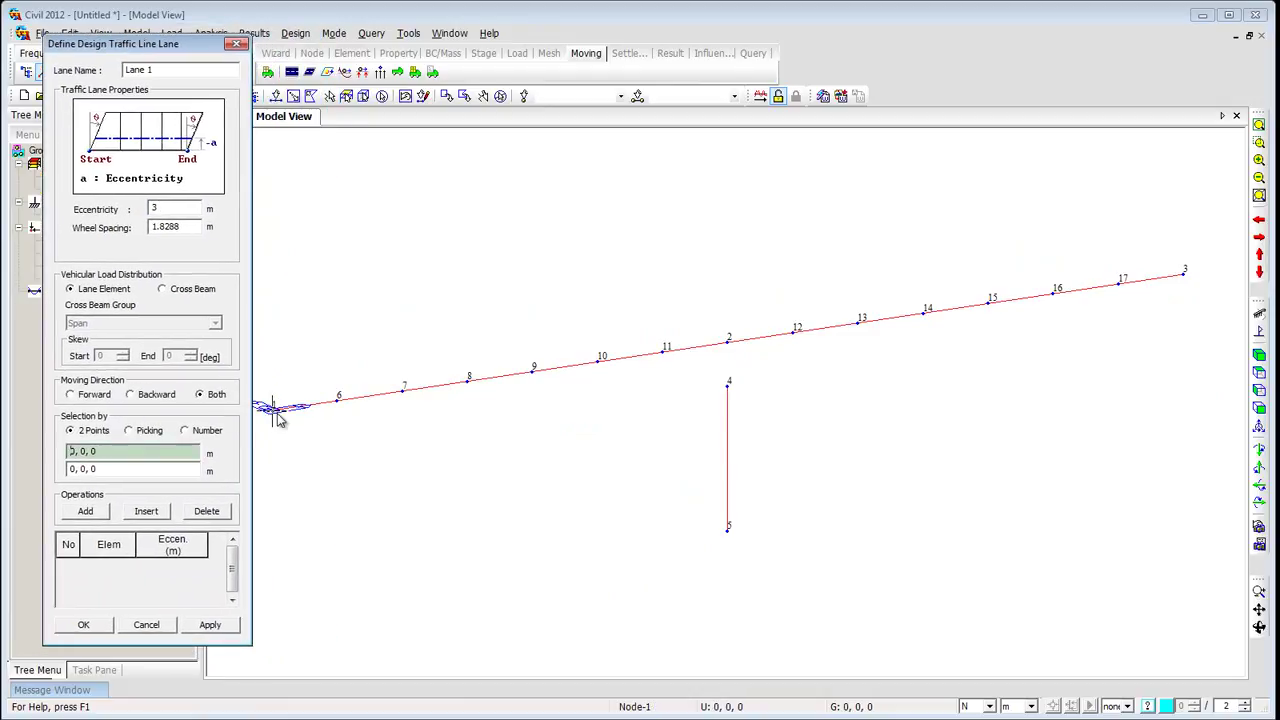
click(272, 407)
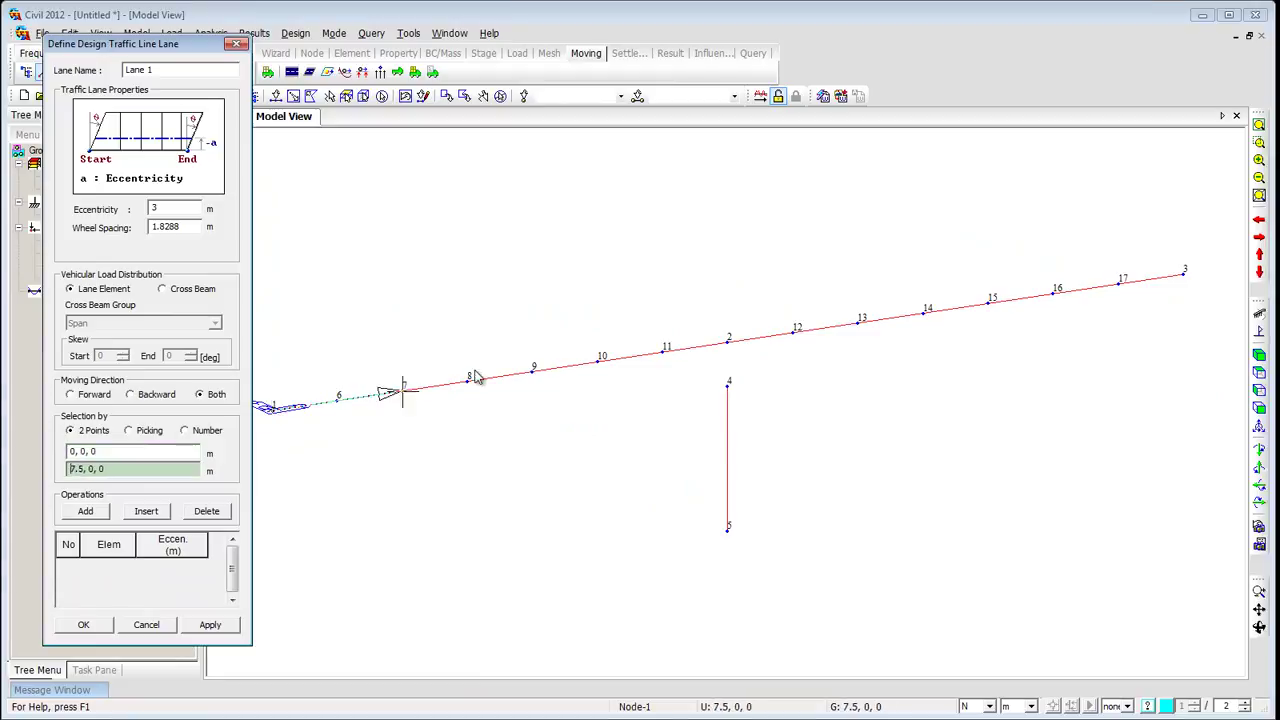
click(1185, 271)
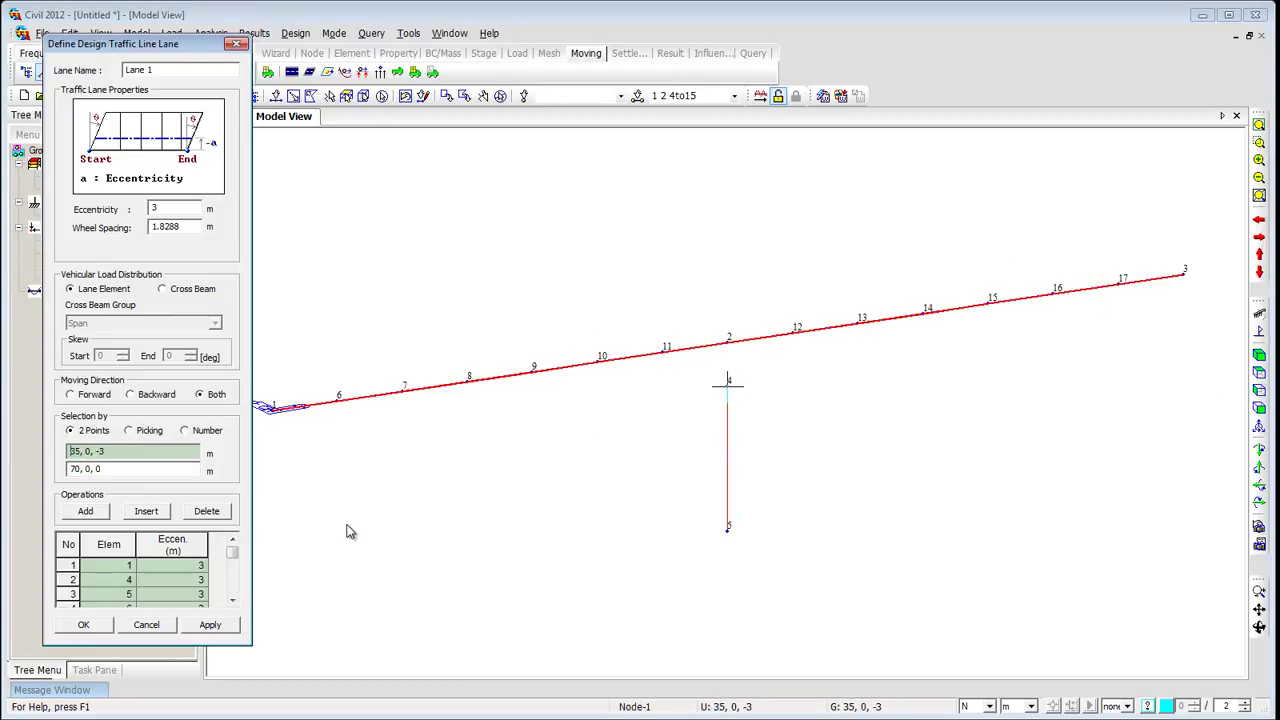
click(86, 625)
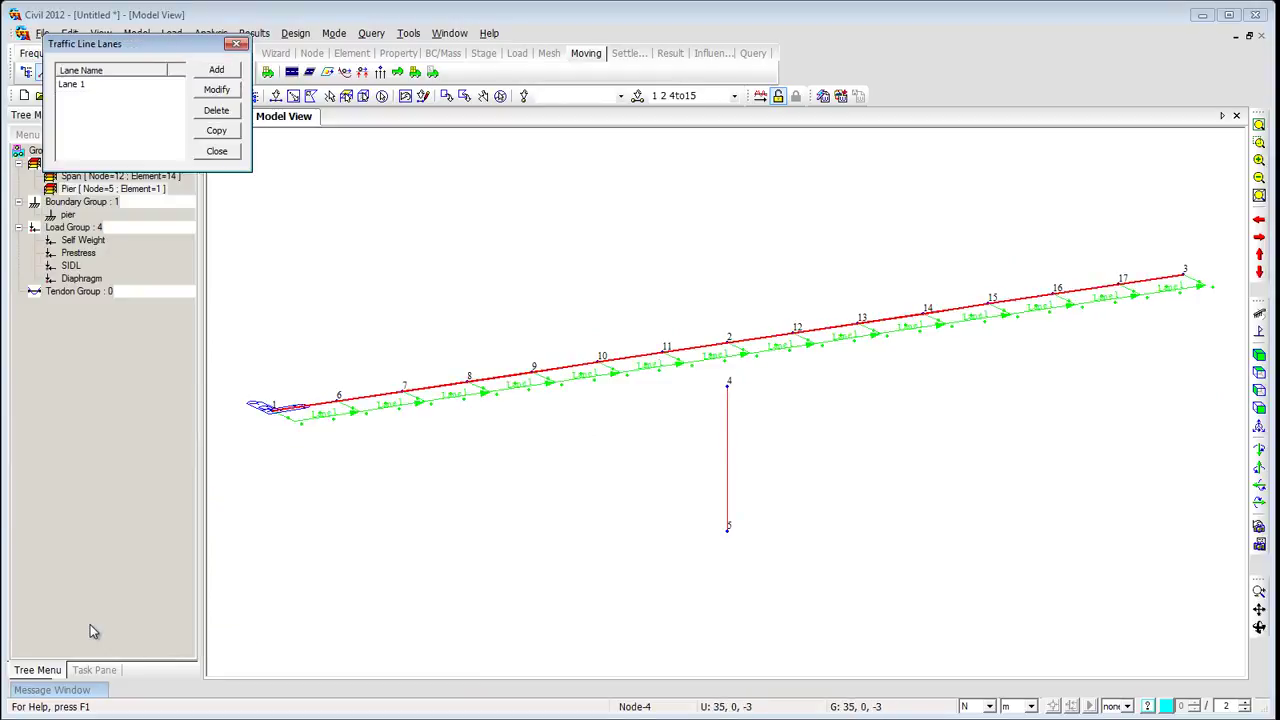
- Add a traffic line lane named Lane 2 with -3 m eccentricity and 1.8 m wheel spacing, running from node 1 to node 3
click(215, 69)
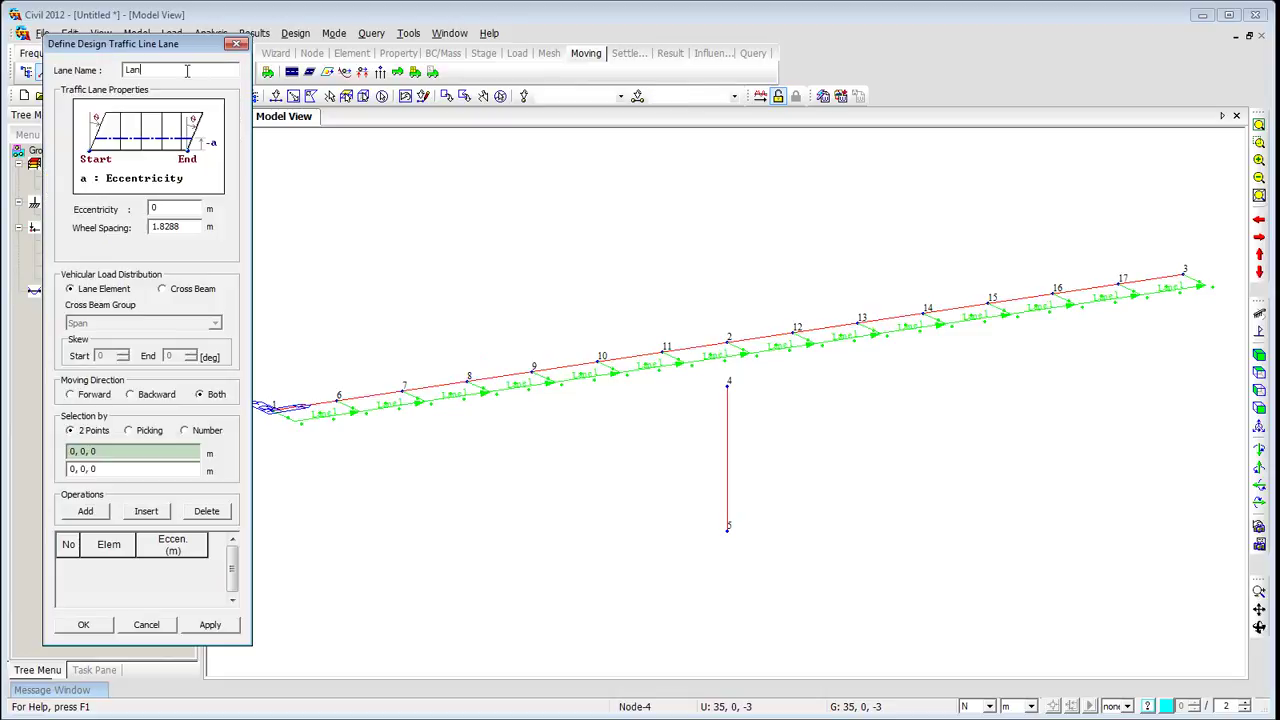
click(175, 209)
text(-3)
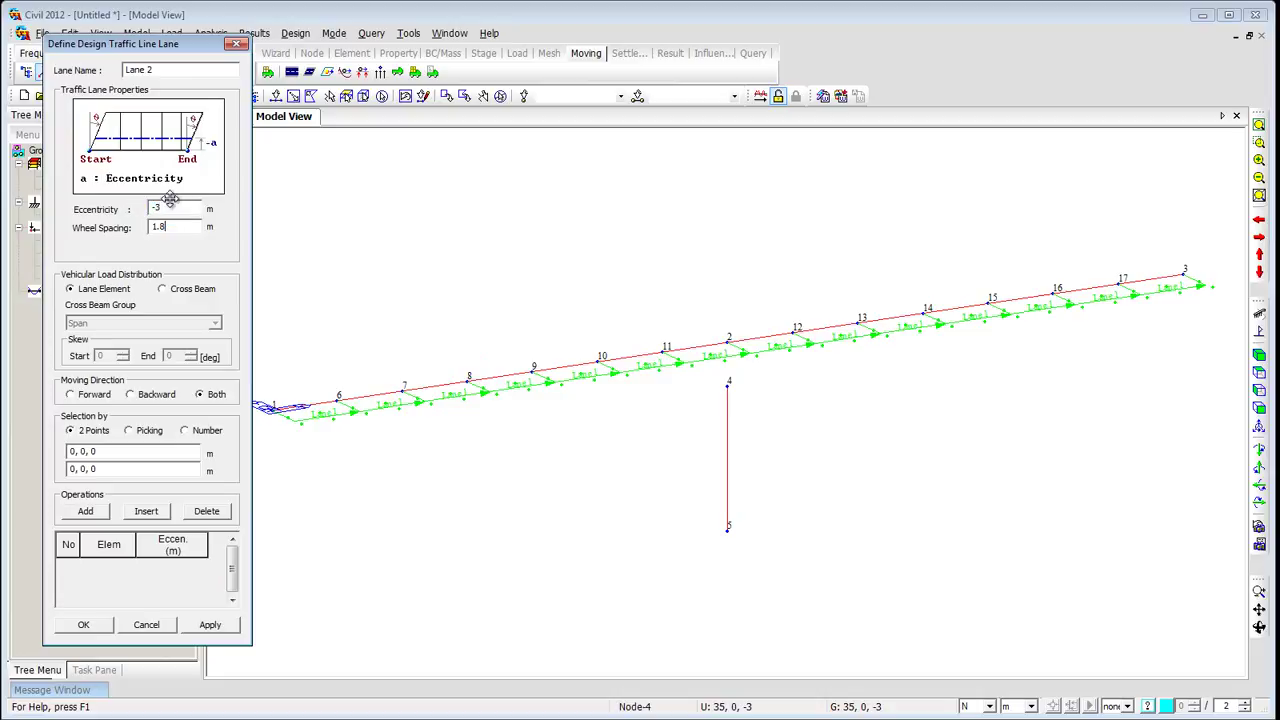
click(160, 452)
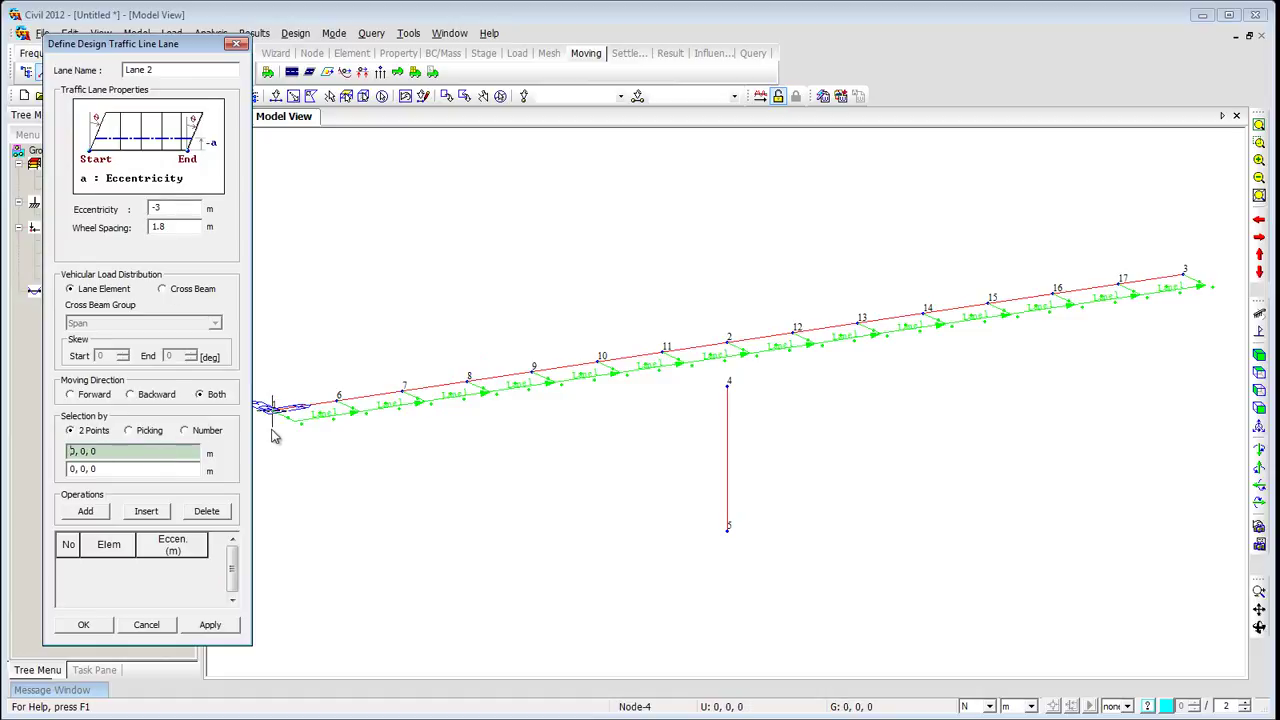
click(272, 405)
click(1185, 272)
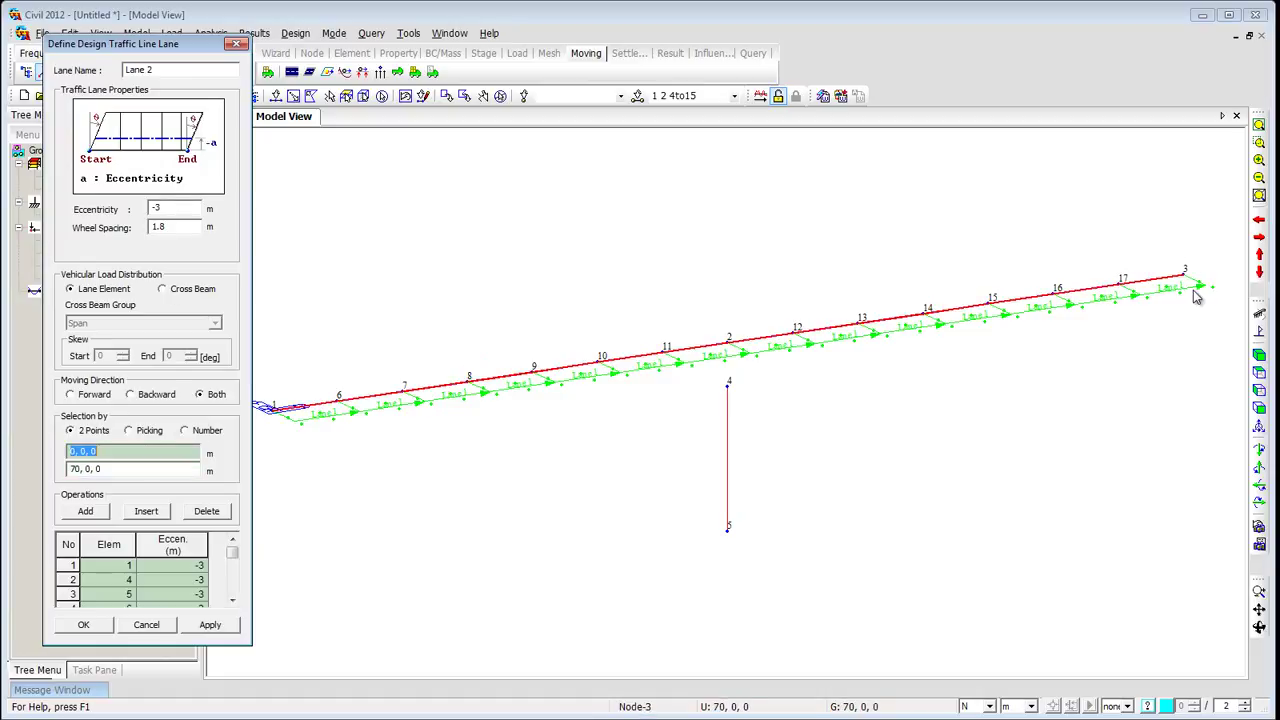
click(80, 626)
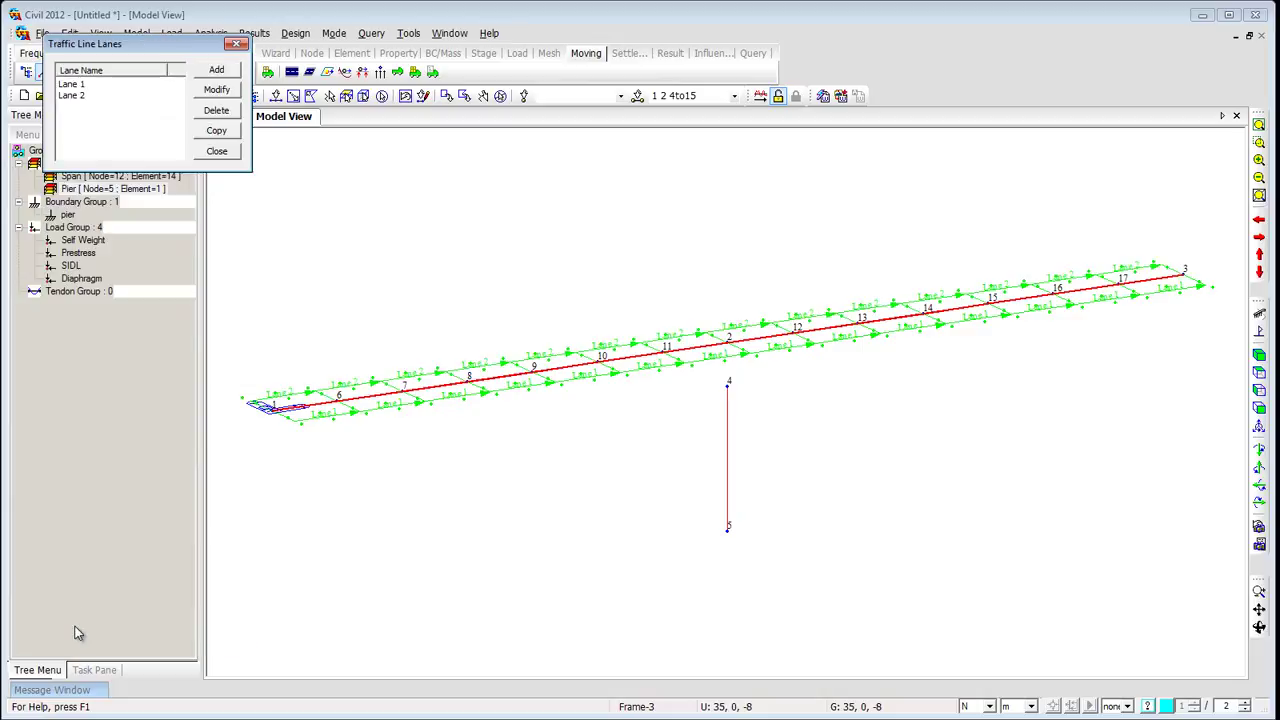
click(217, 152)
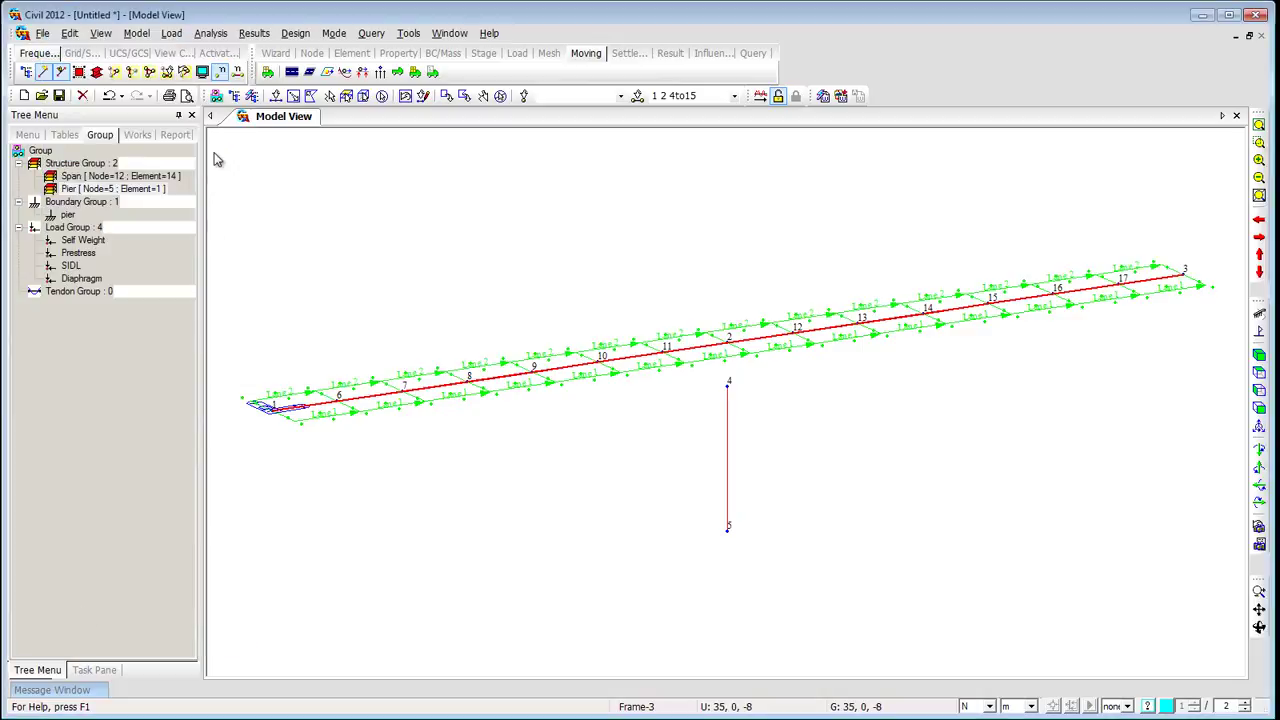
- Add the Span girder group to the lane supports for negative moments
click(344, 73)
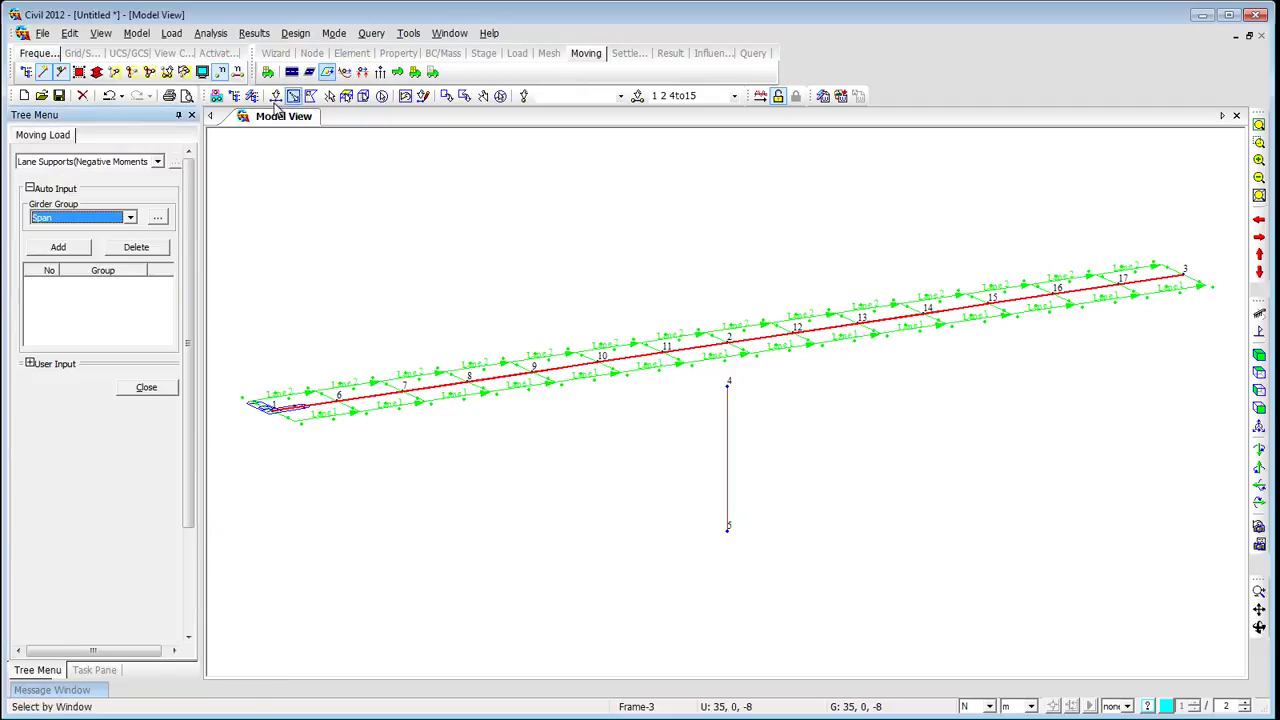
click(60, 250)
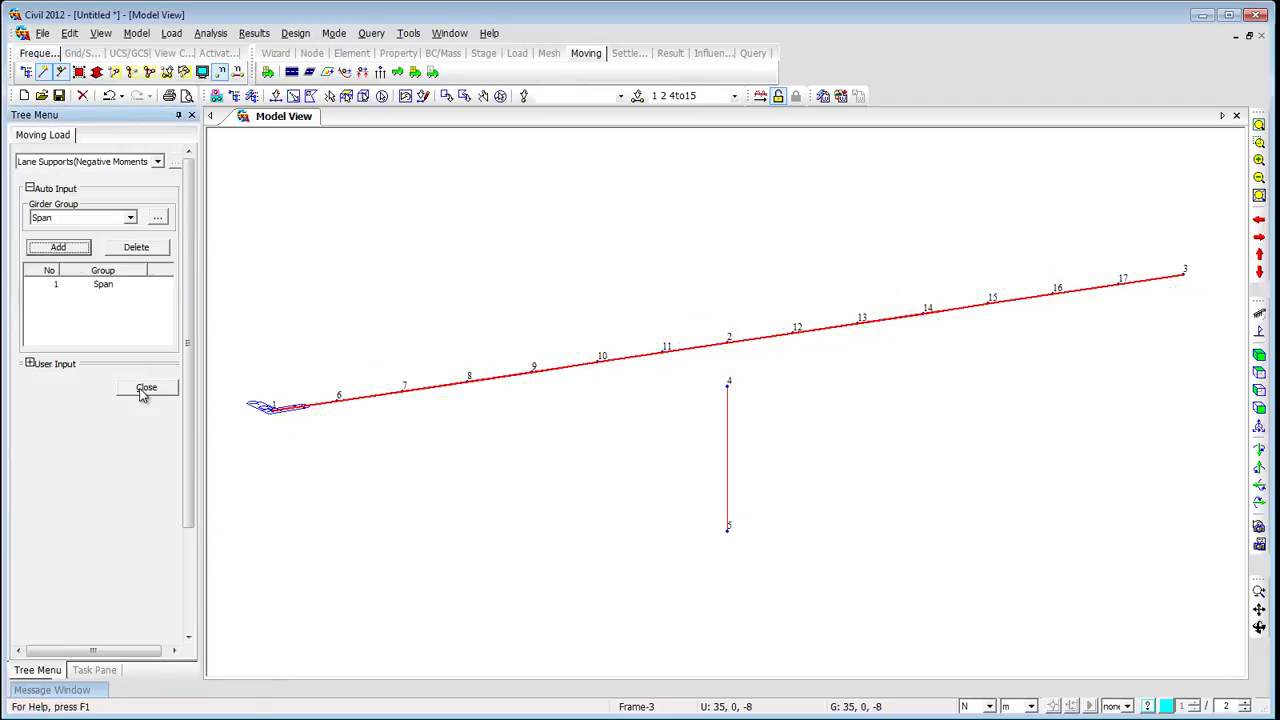
click(145, 389)
- Define node 5 at the pier base as the lane support for reactions at interior piers
click(362, 73)
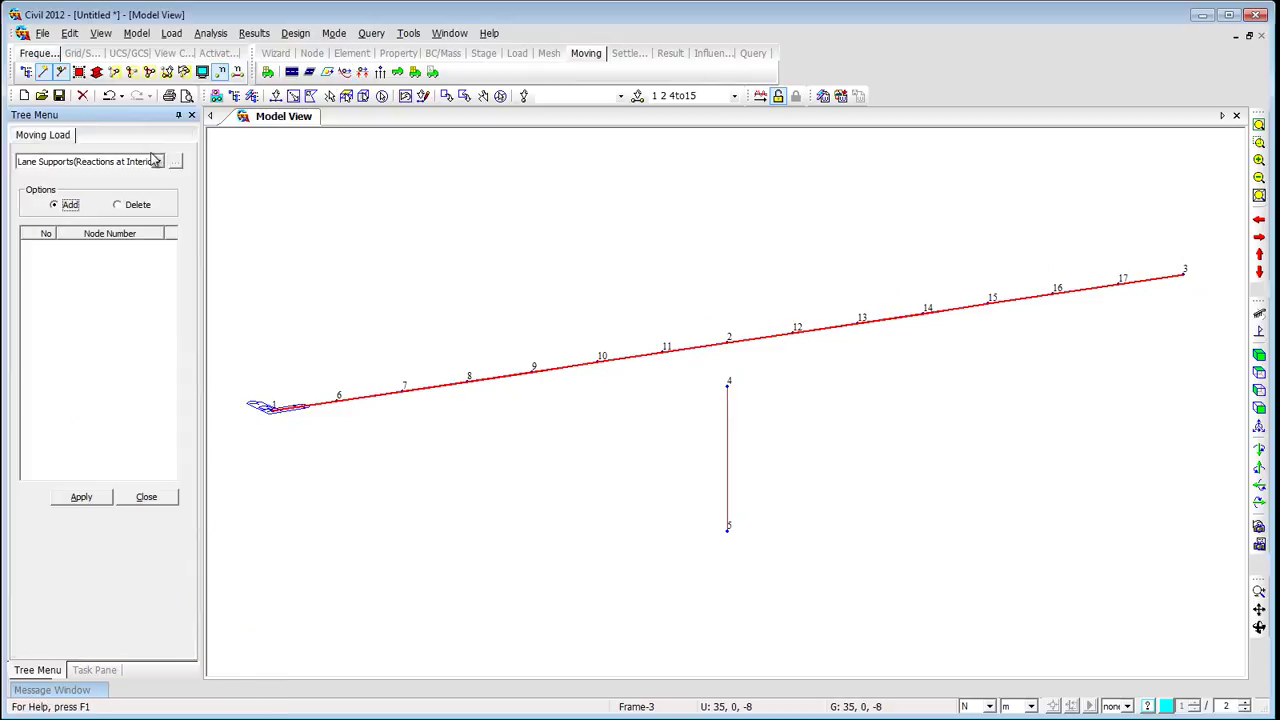
click(500, 95)
click(275, 95)
drag(703, 515, 756, 543)
click(90, 496)
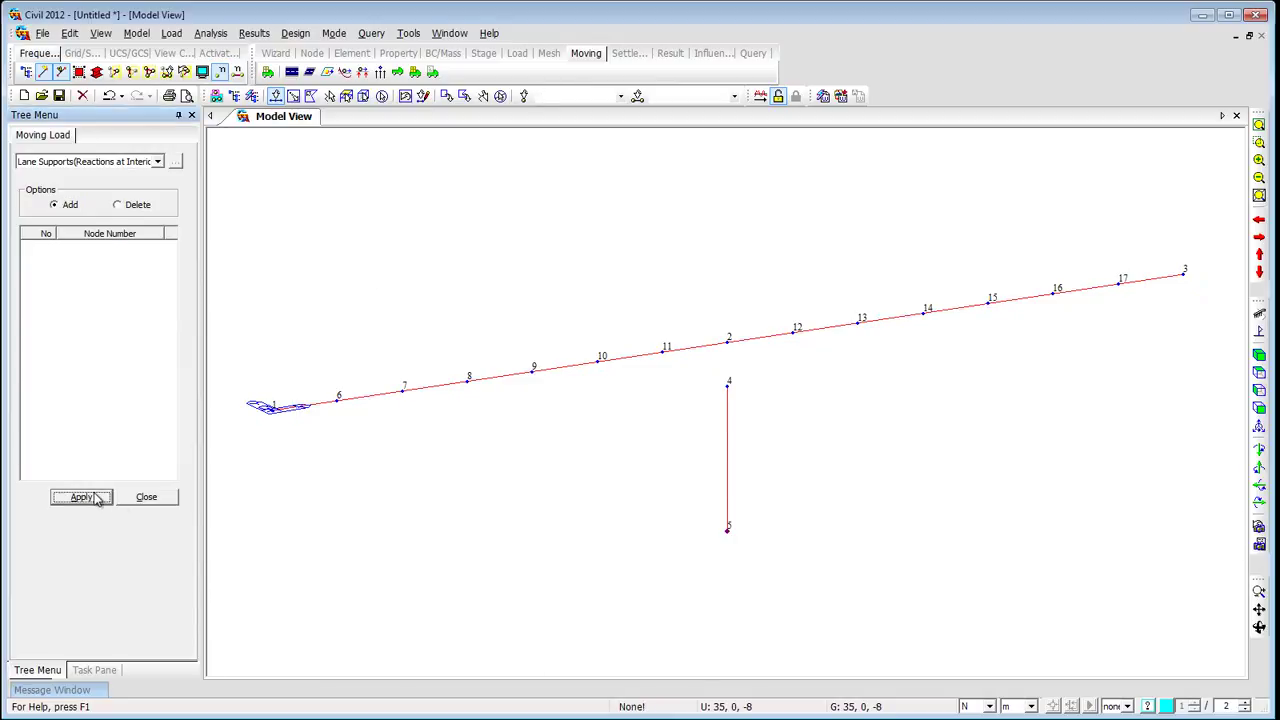
click(146, 498)
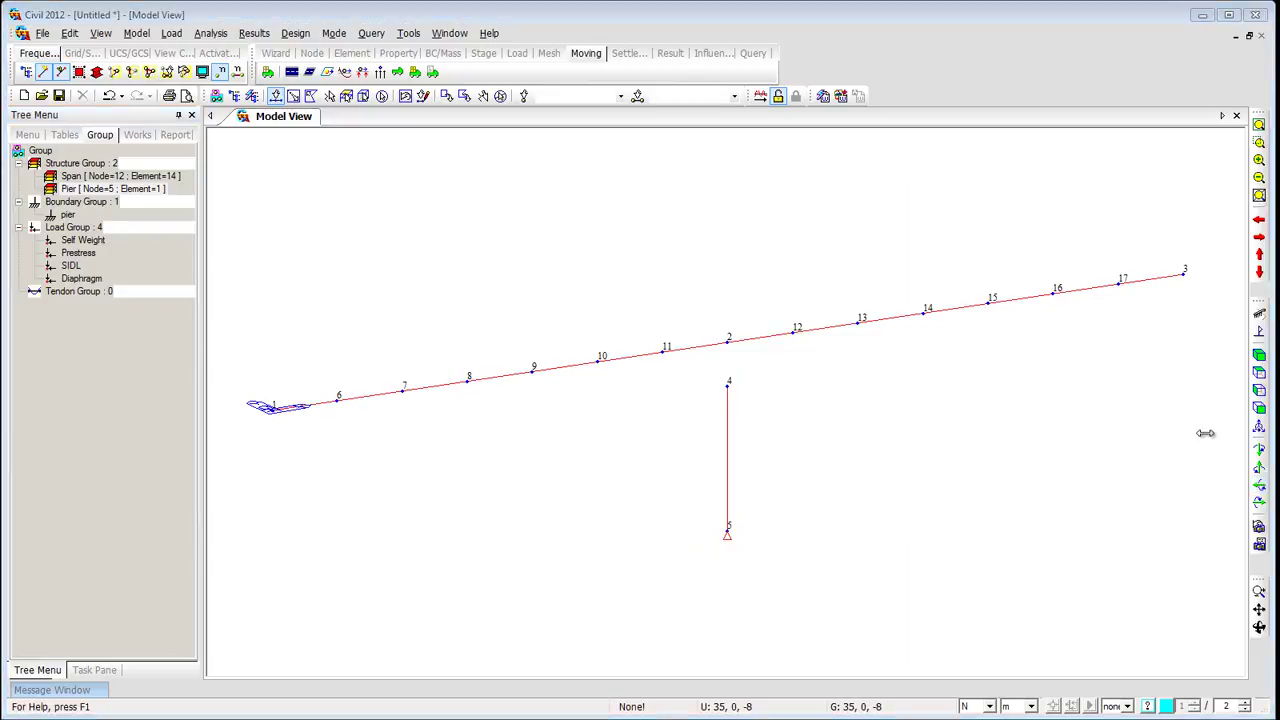
- Add the AASHTO LRFD standard vehicle HL-93TRK with a dynamic load allowance of 33%
click(397, 72)
drag(624, 283, 386, 166)
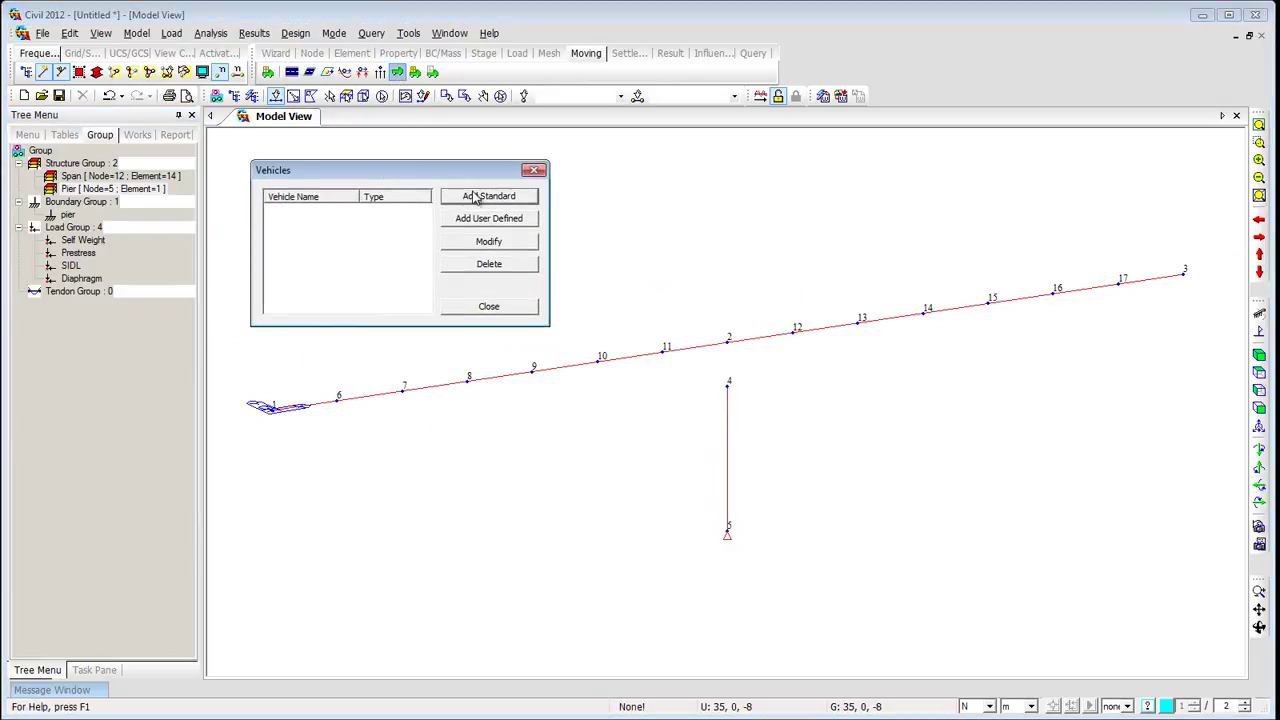
click(476, 198)
double_click(412, 149)
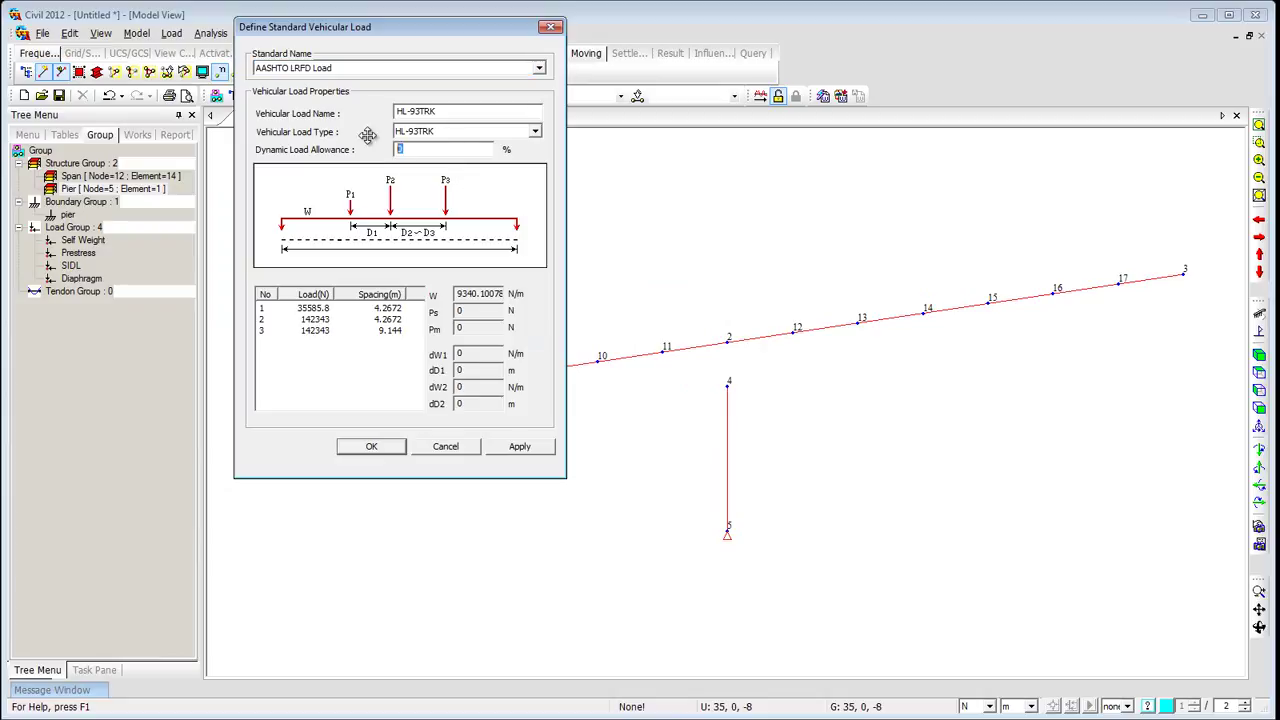
click(508, 452)
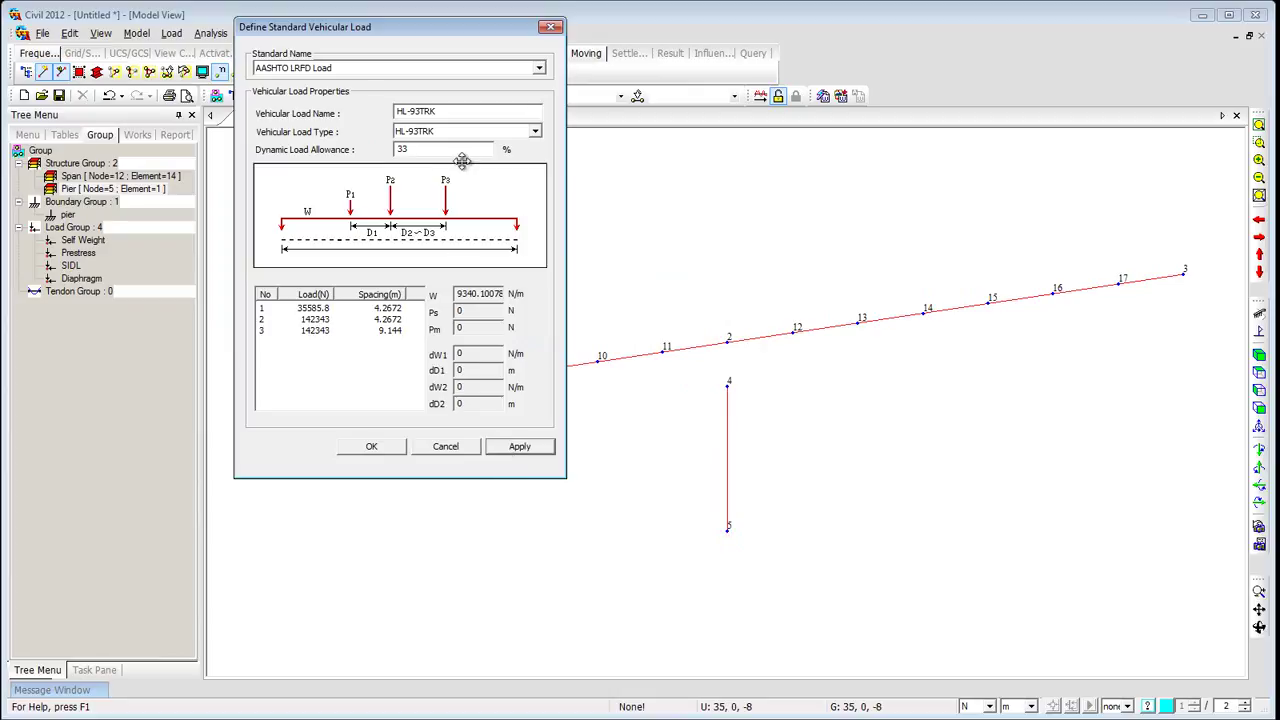
- Add the HL-93TDM standard vehicle as well and finish the vehicle definition
click(537, 135)
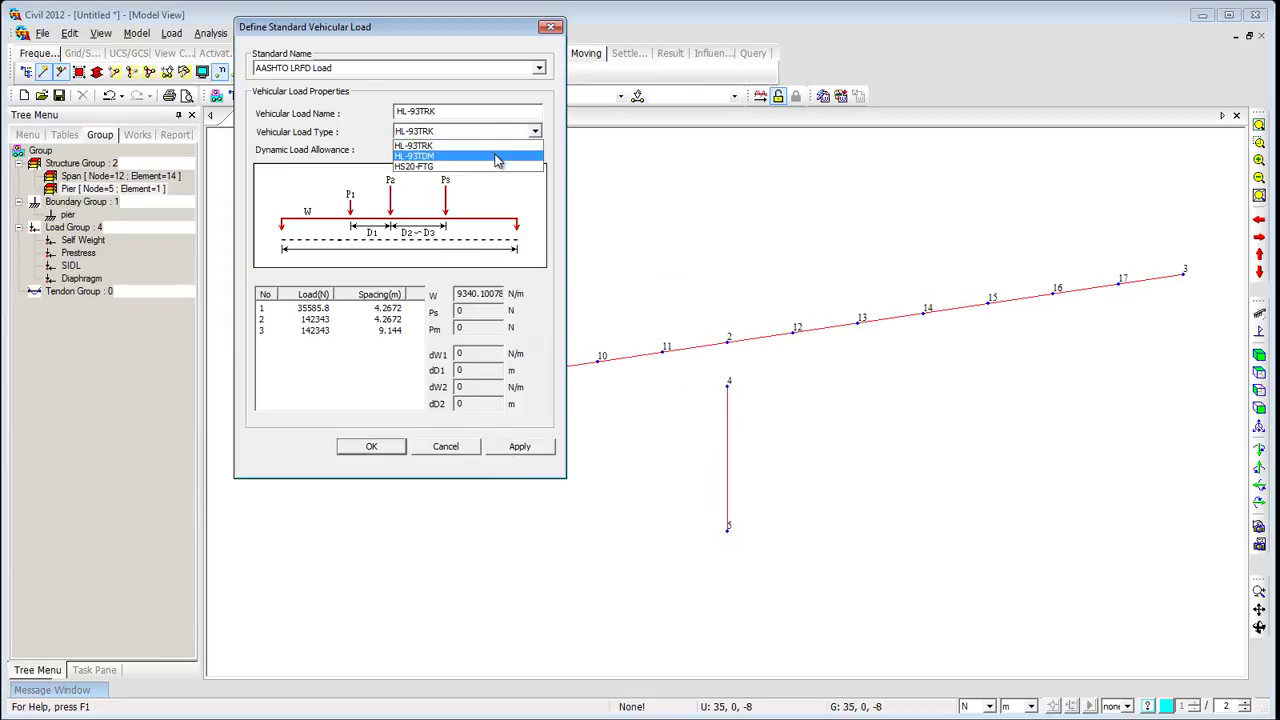
click(500, 155)
click(372, 447)
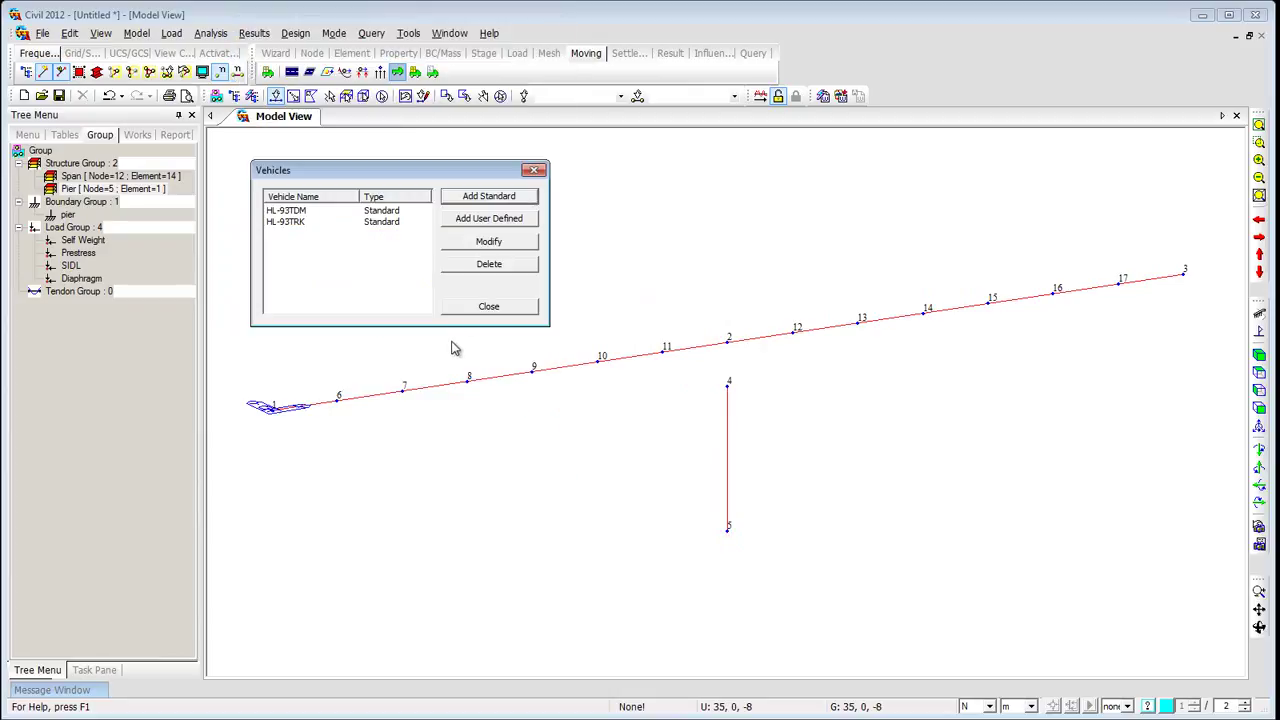
click(470, 310)
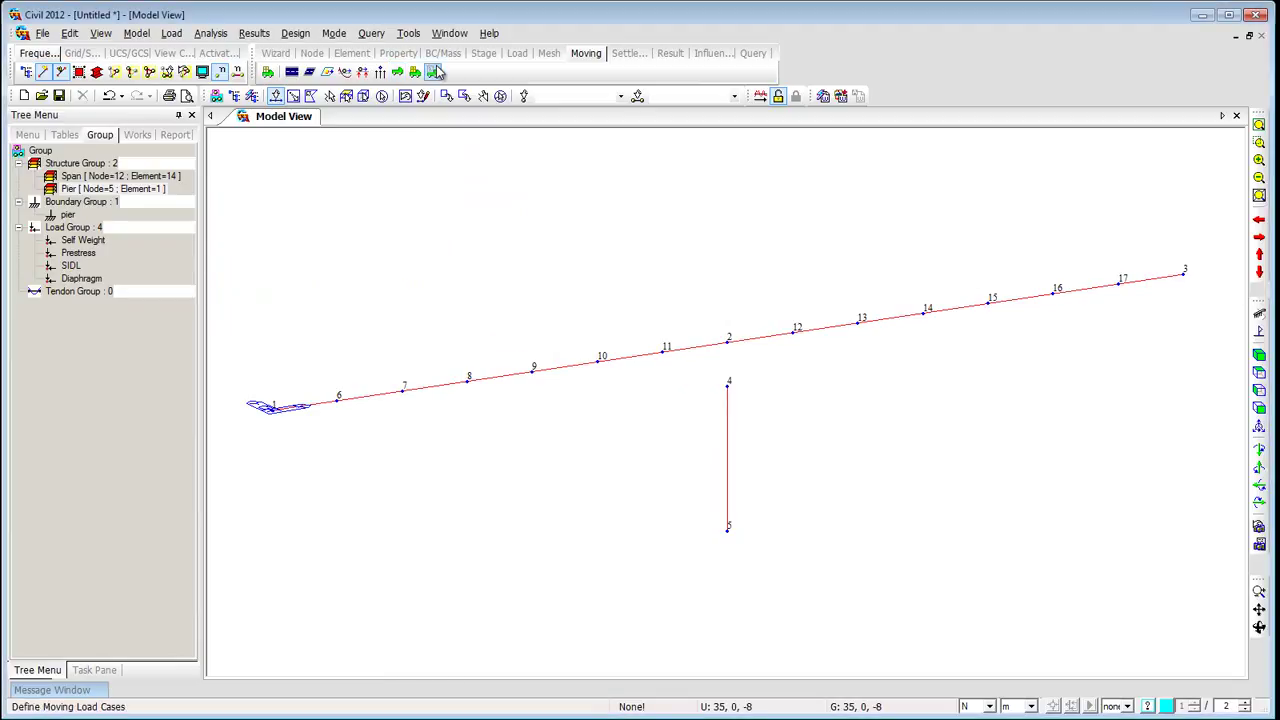
- Start a new moving load case and name it MVL
click(432, 72)
click(749, 313)
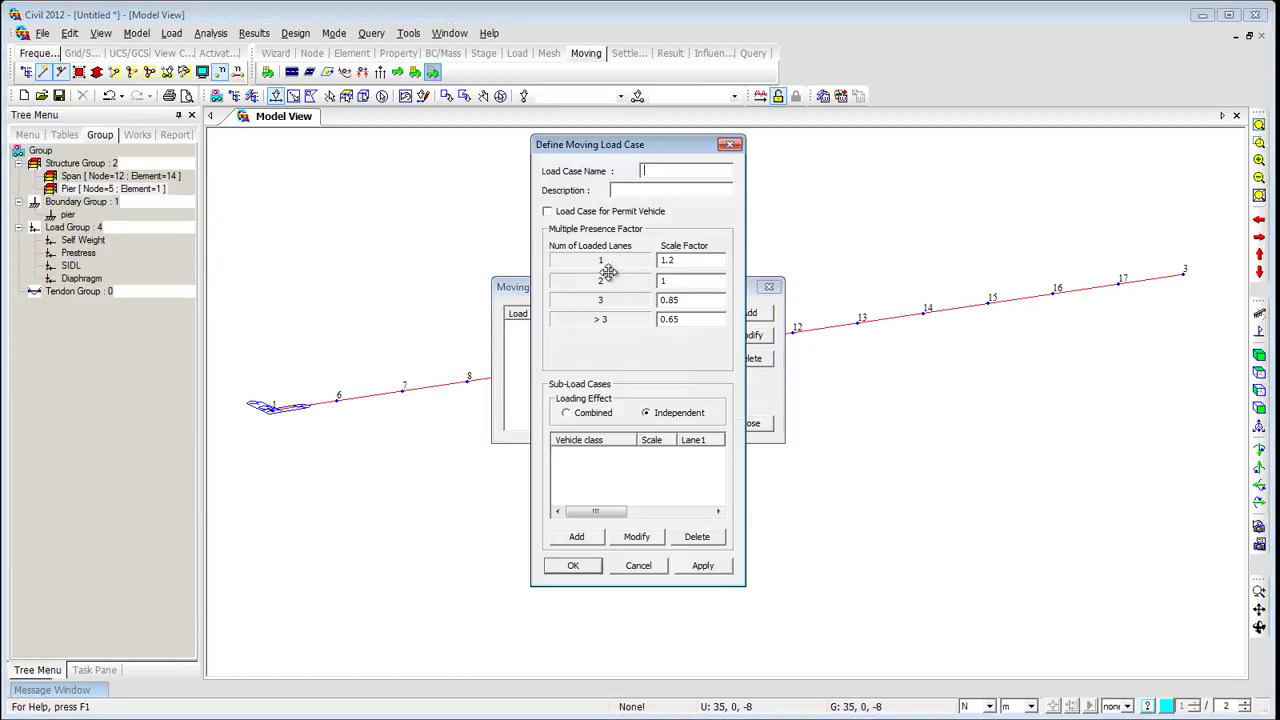
drag(588, 148, 317, 128)
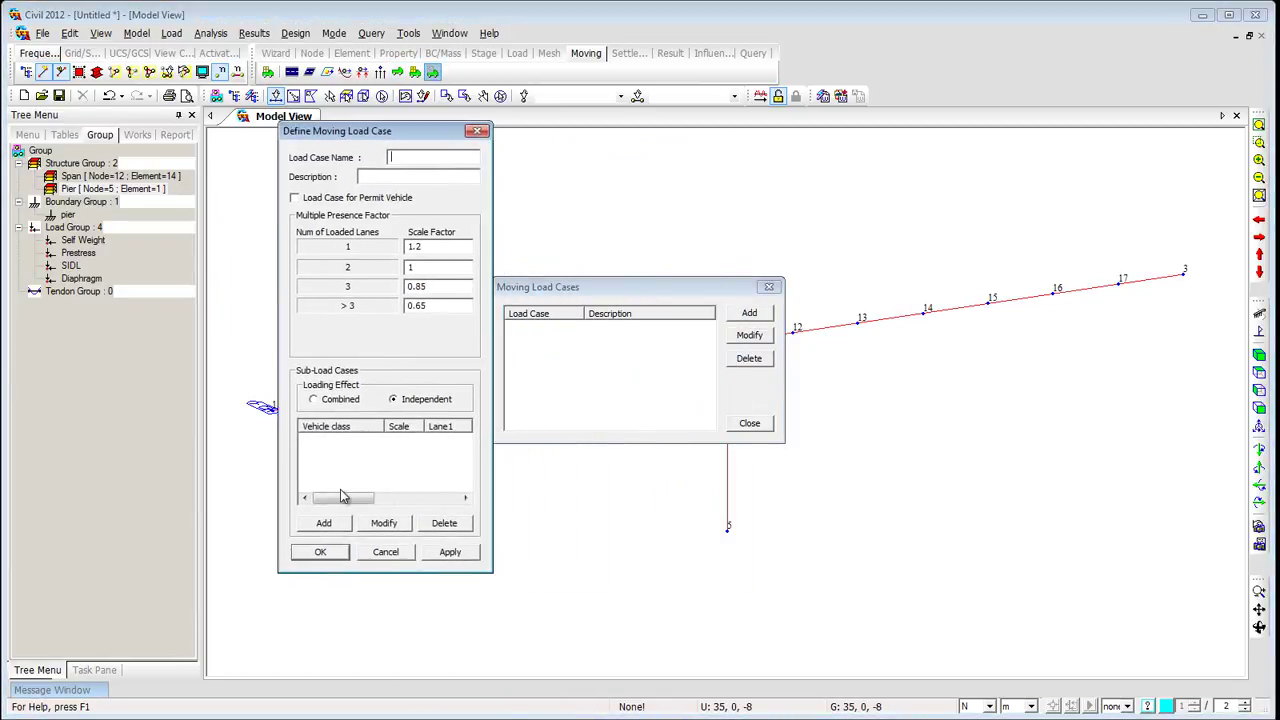
click(324, 523)
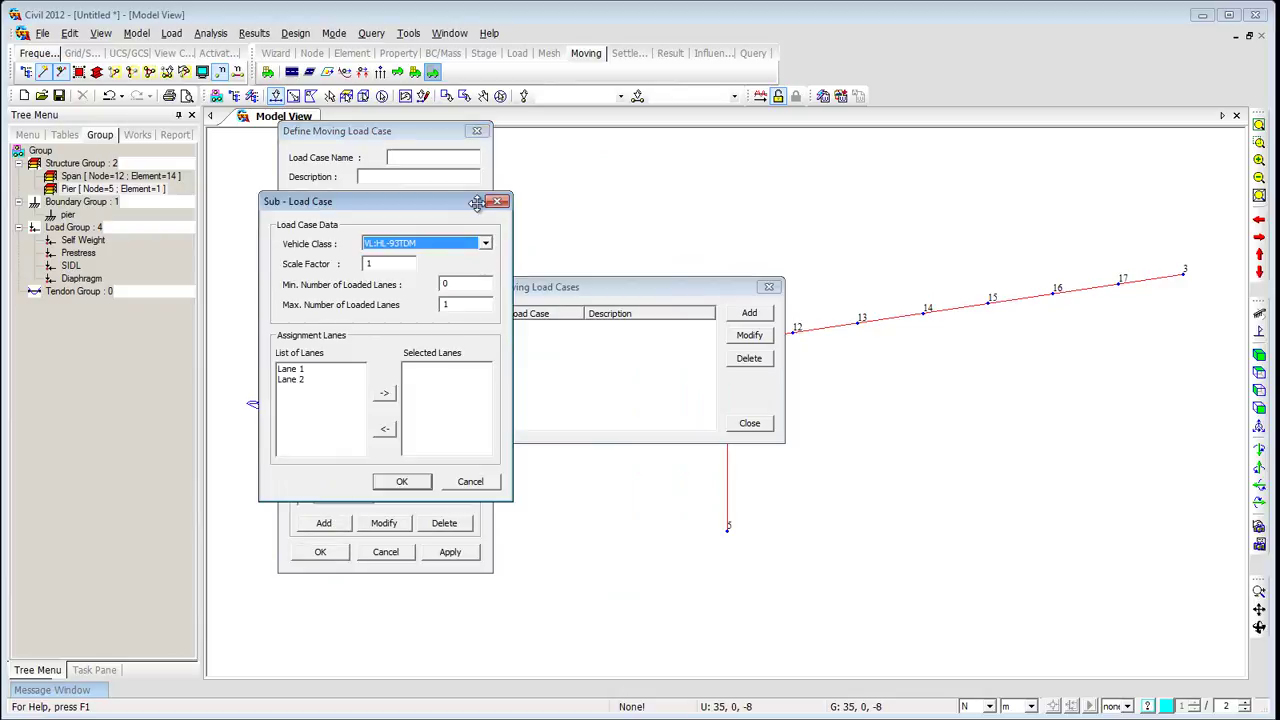
click(497, 201)
click(456, 160)
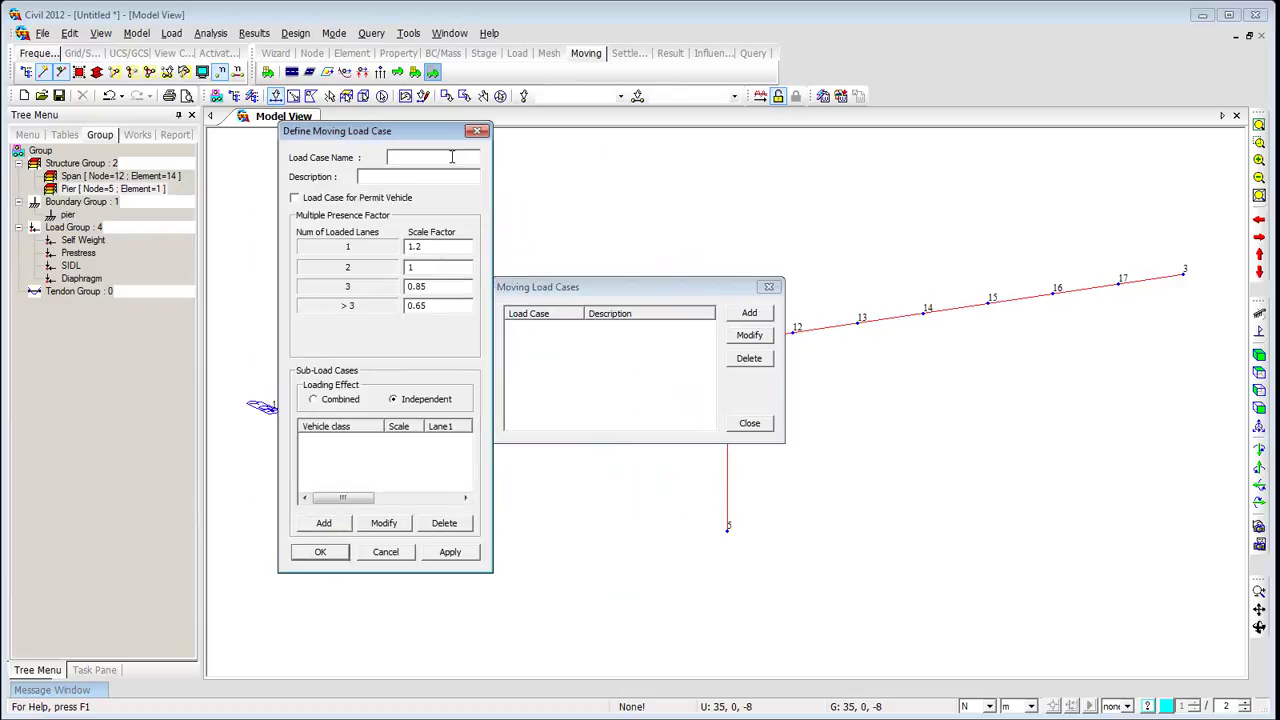
- Add an HL-93TDM sub-load case to MVL with 1 to 2 loaded lanes, assigning Lane 1 and Lane 2
click(326, 523)
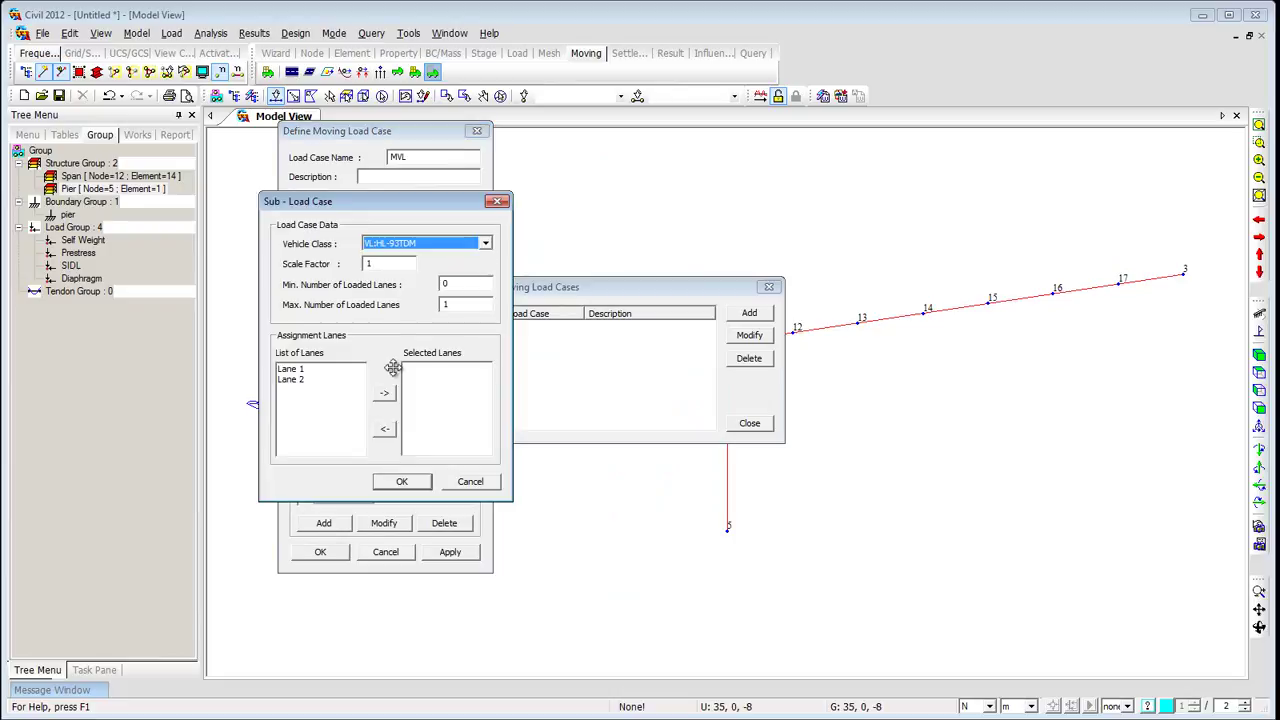
double_click(458, 303)
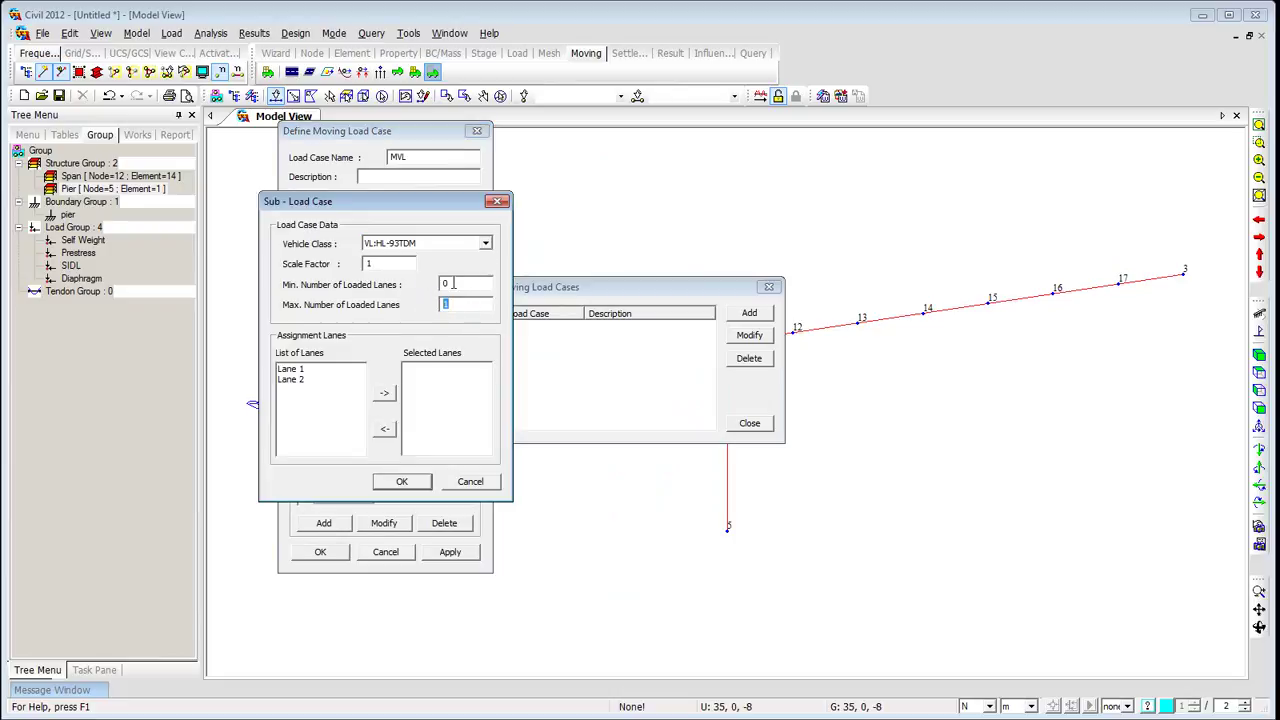
text(2)
click(330, 369)
shift+click(335, 380)
click(384, 392)
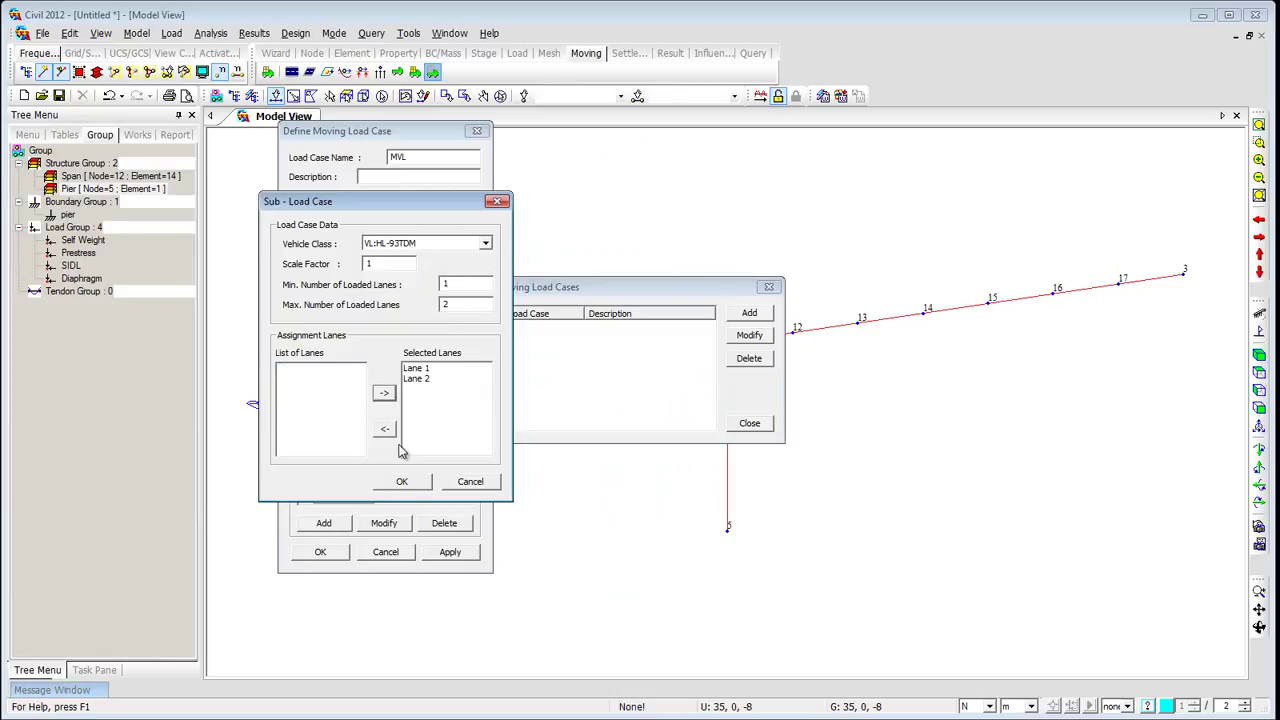
click(401, 481)
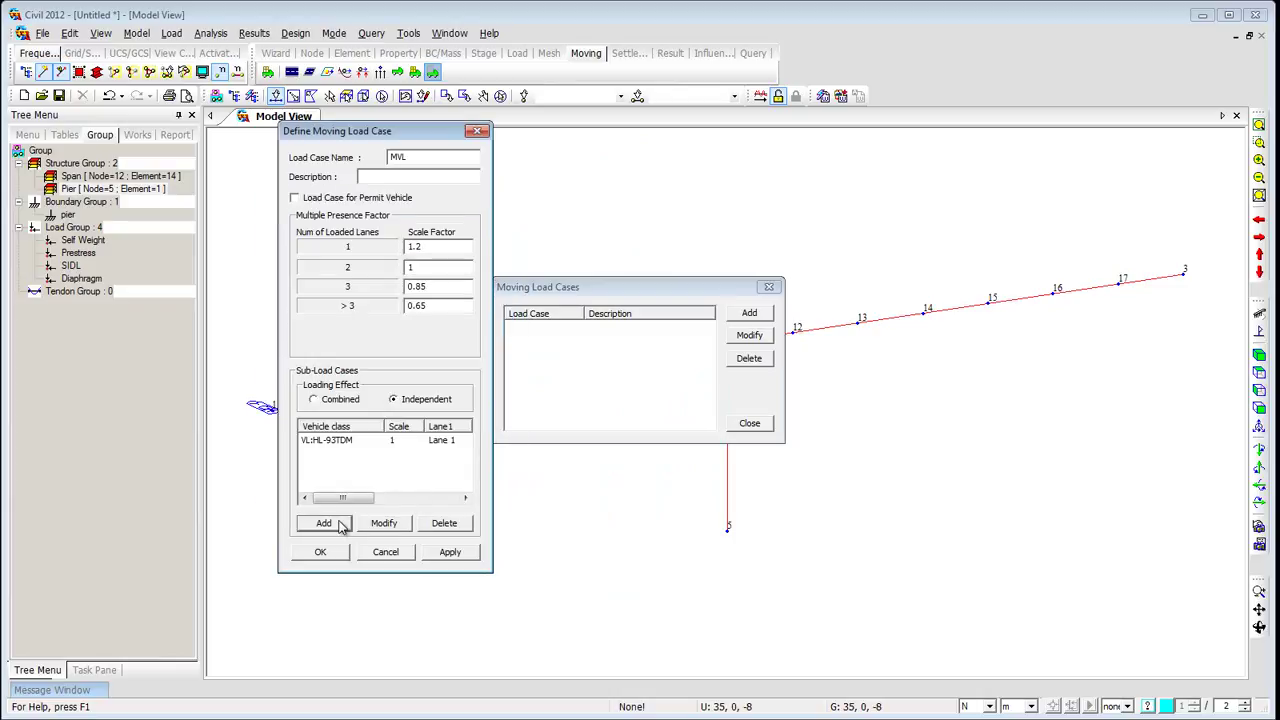
- Add an HL-93TRK sub-load case to MVL with 1 to 2 loaded lanes, assigning Lane 1 and Lane 2
click(324, 523)
click(485, 243)
click(471, 269)
drag(472, 283, 437, 283)
text(2)
drag(328, 371, 332, 381)
click(384, 393)
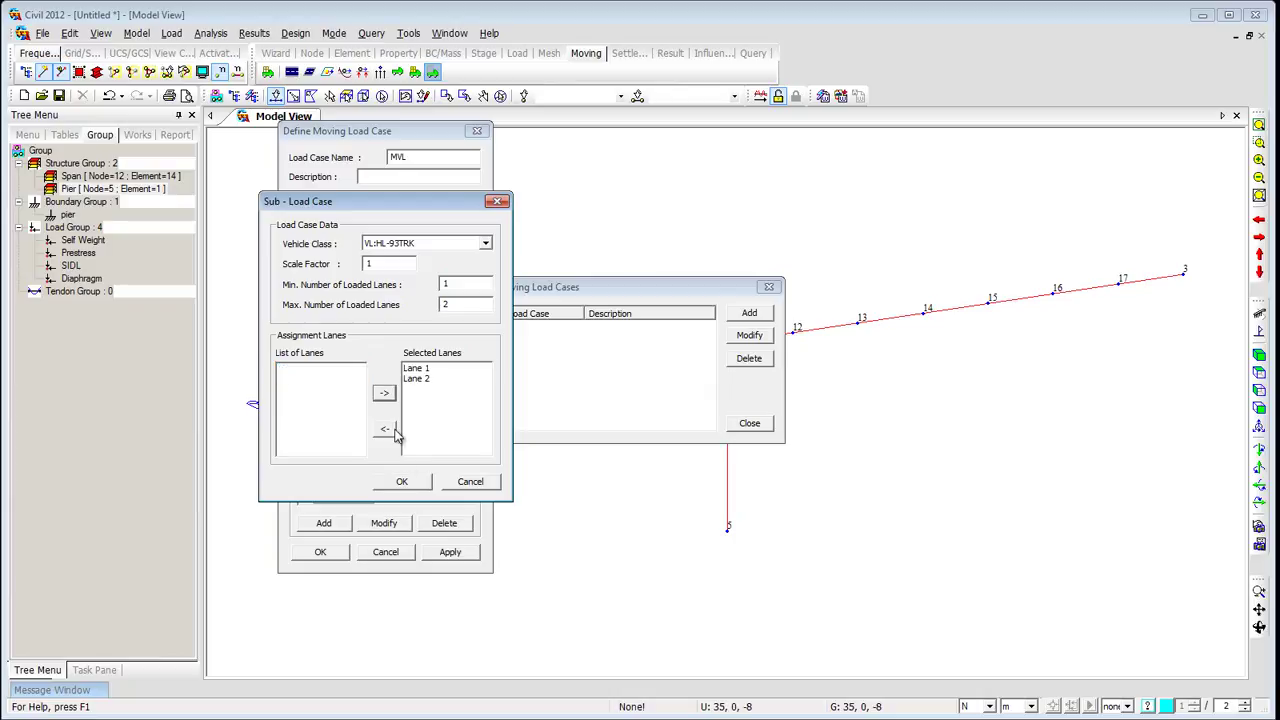
click(401, 481)
- Save the MVL moving load case with its two sub-load cases and finish the load case definition
click(343, 525)
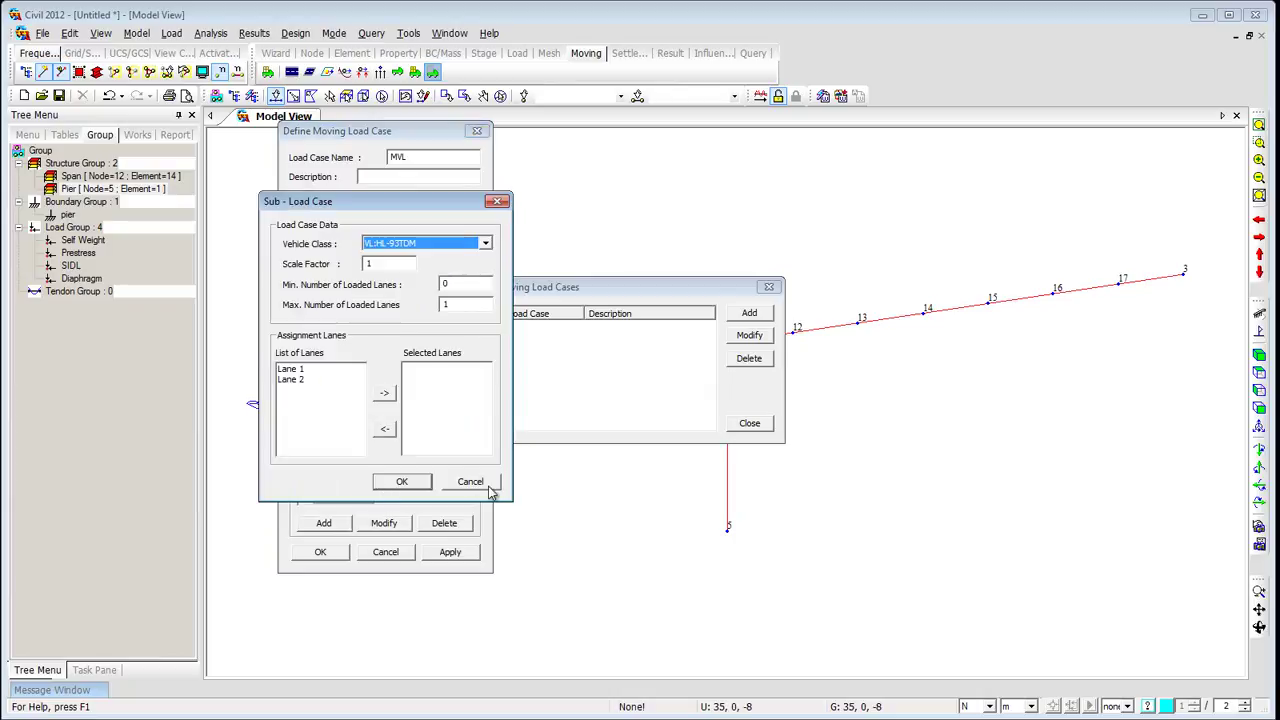
click(484, 484)
click(322, 554)
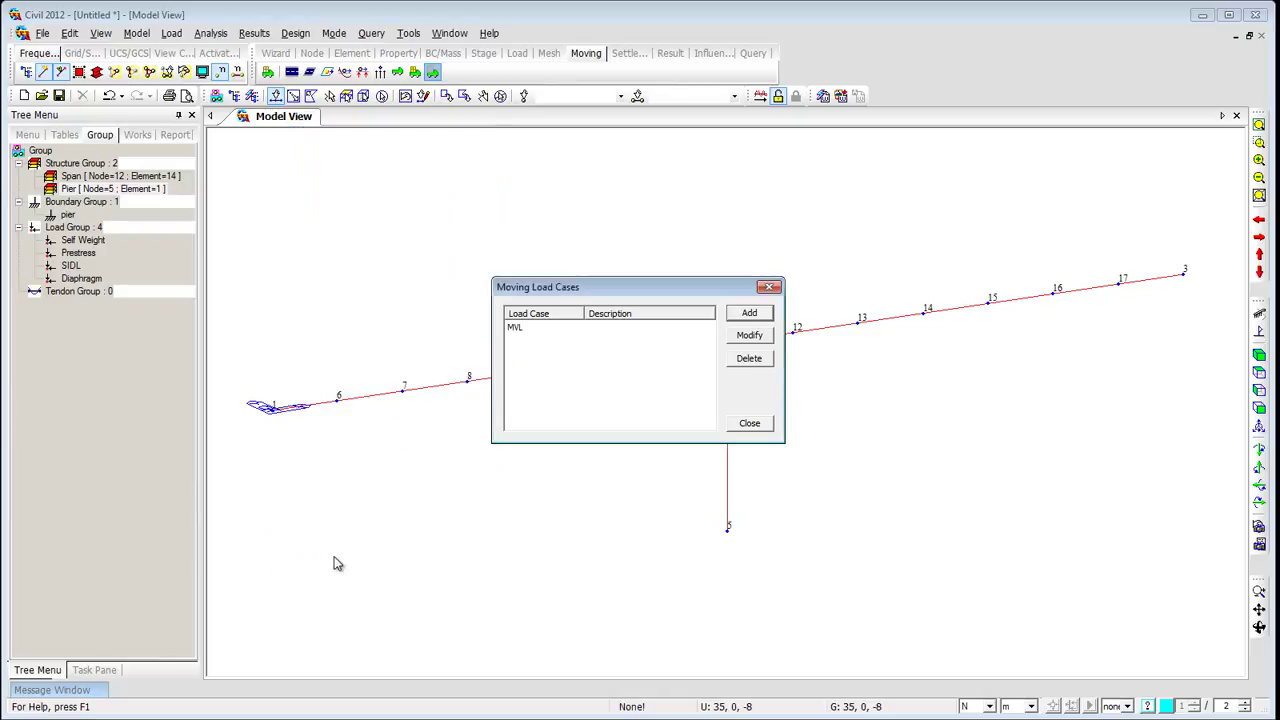
click(749, 423)
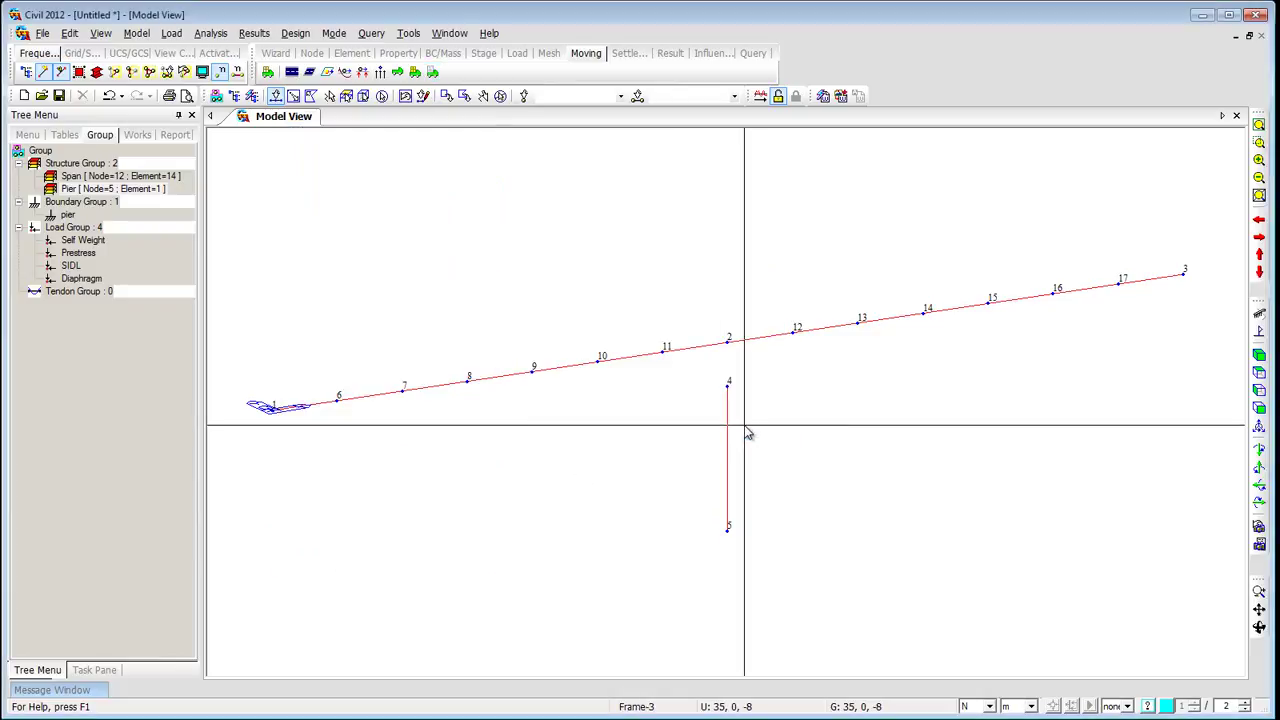
- Create the moving load analysis control data with its default settings
click(210, 33)
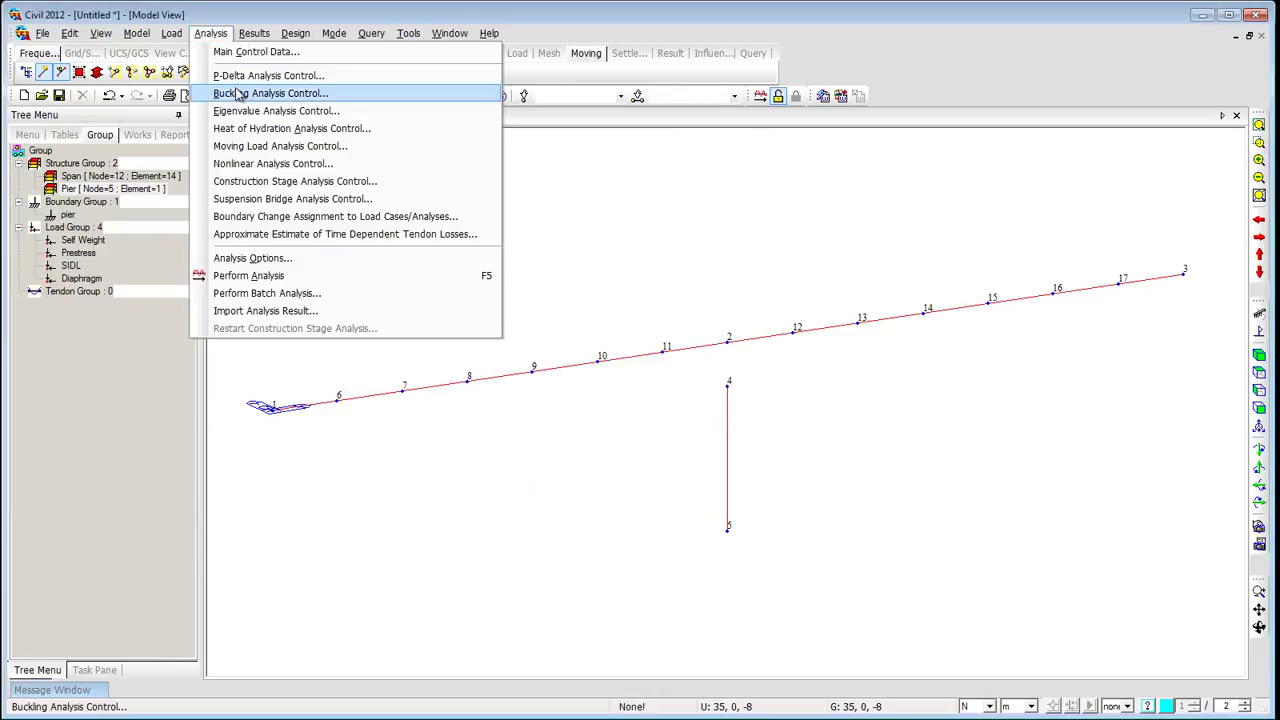
click(242, 146)
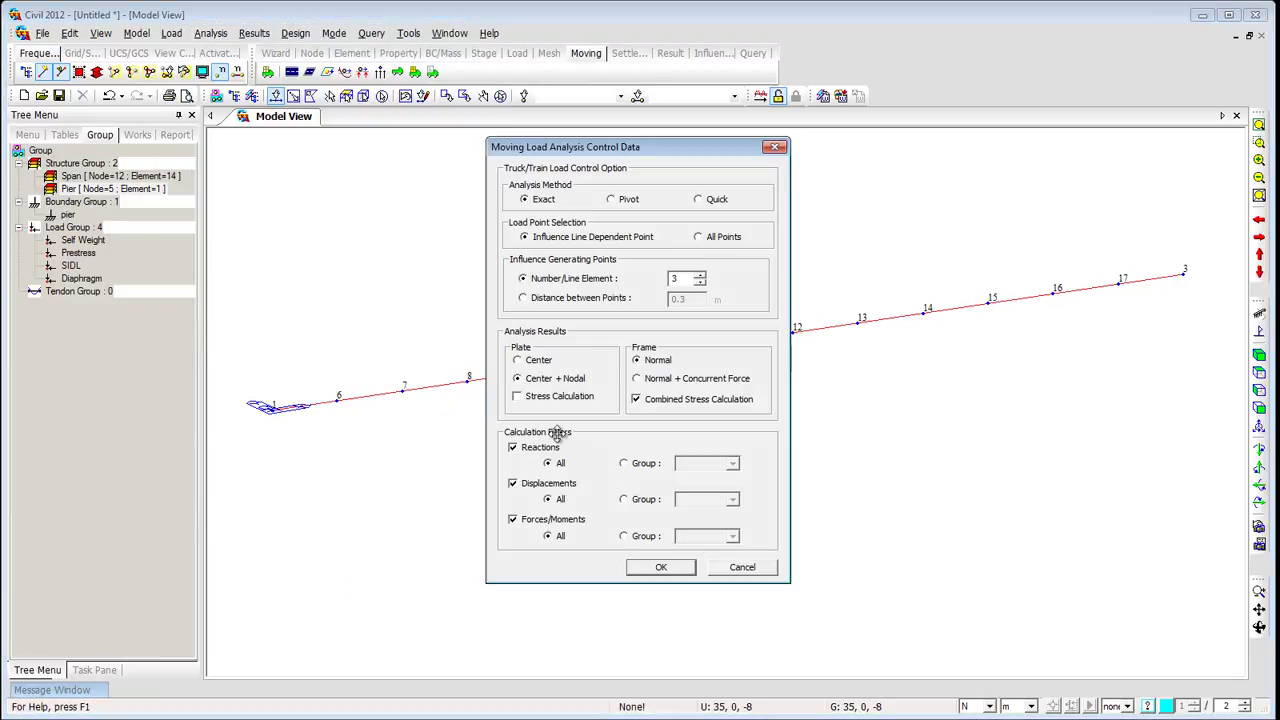
click(662, 568)
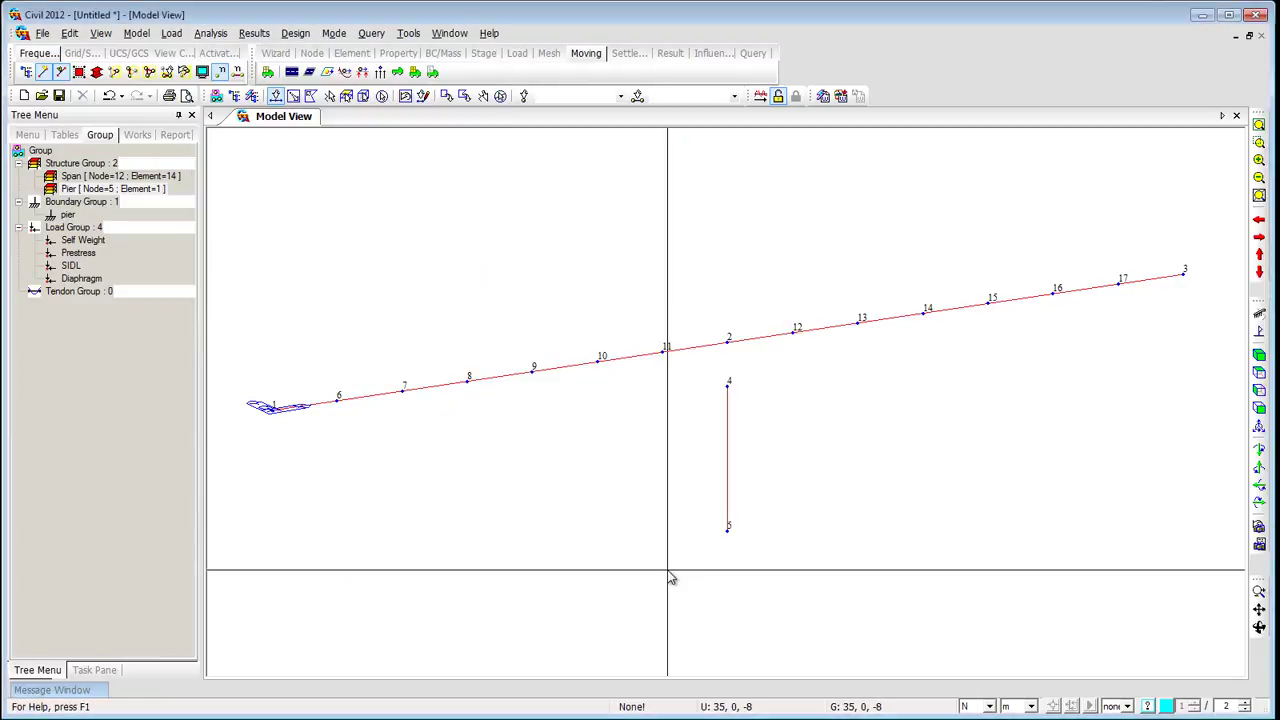
- Generate construction stages named CS with suffix 1to3, saving results for the stages and additional steps
click(138, 135)
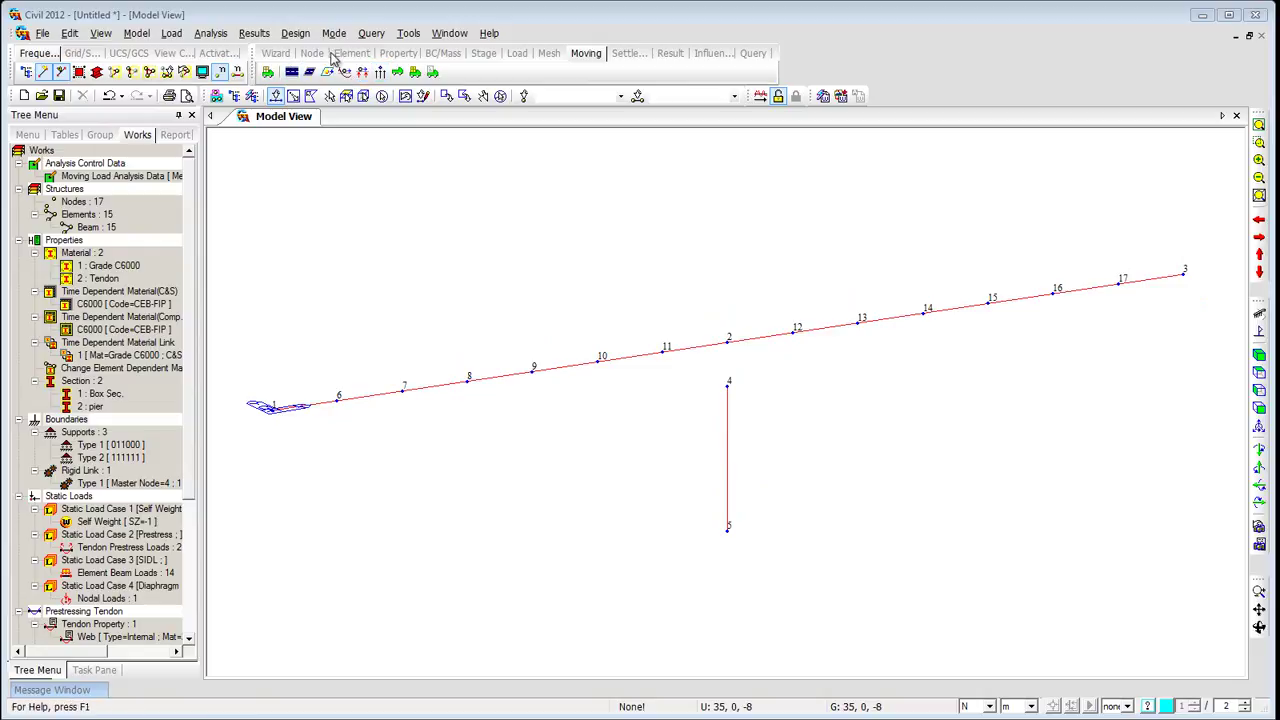
click(490, 55)
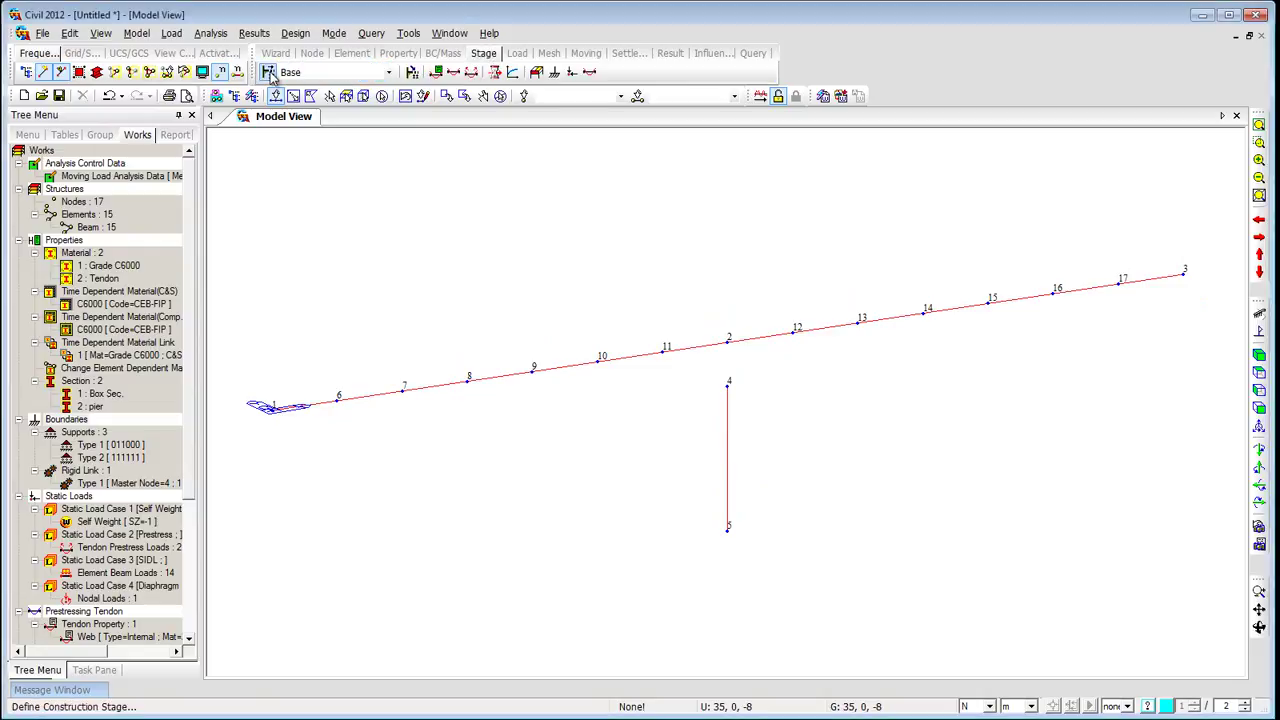
click(268, 73)
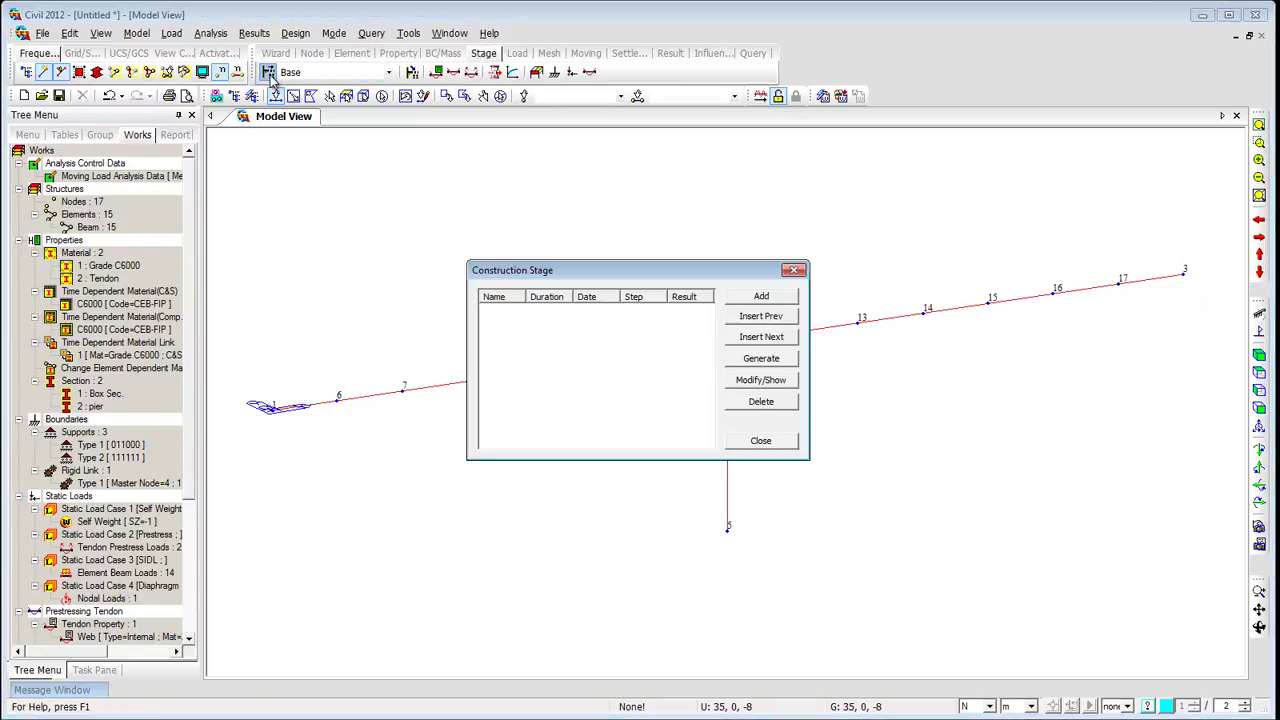
click(780, 360)
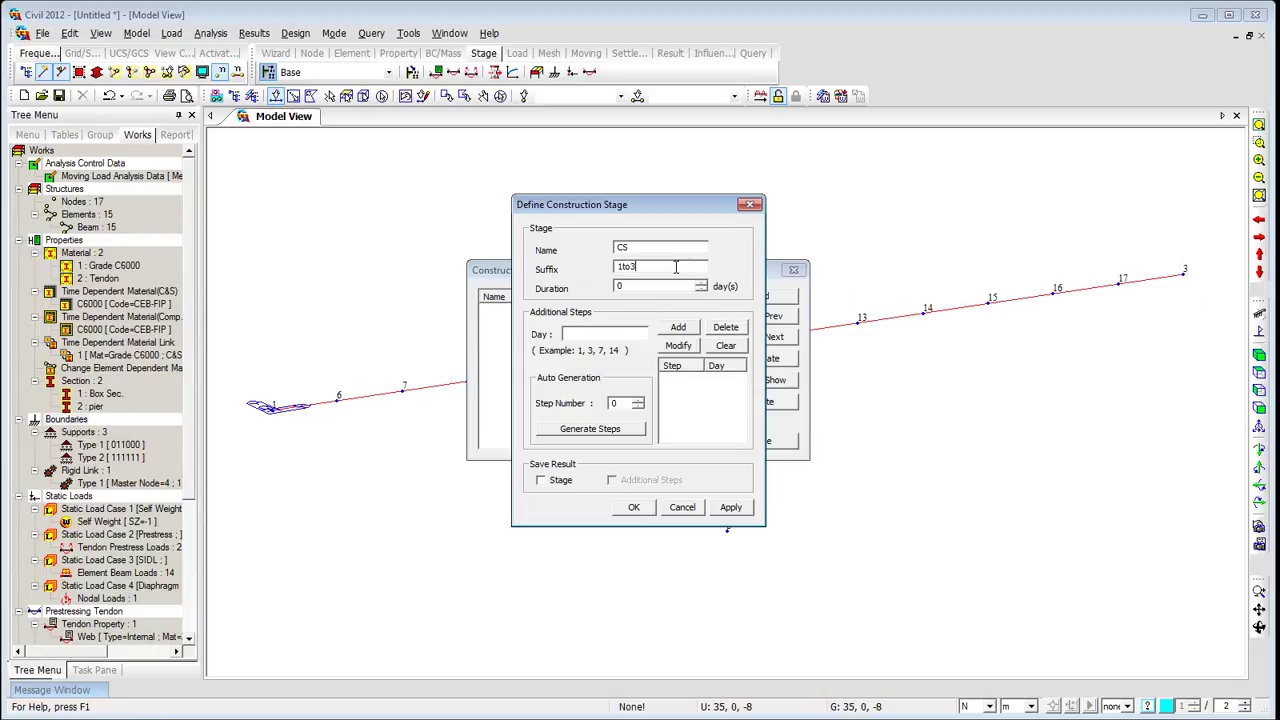
click(541, 481)
click(613, 481)
click(633, 508)
- Set the duration of stage CS1 to 30 days and activate the Pier element group at an age of 30 days
double_click(535, 316)
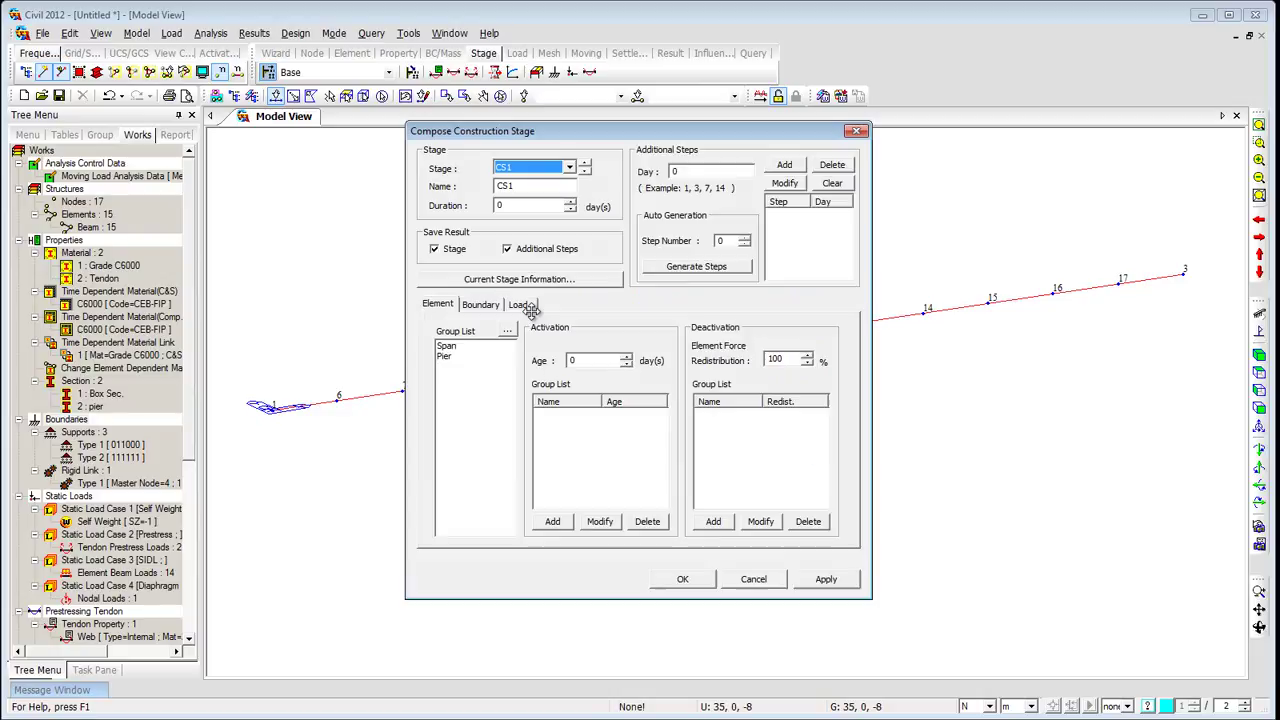
double_click(541, 209)
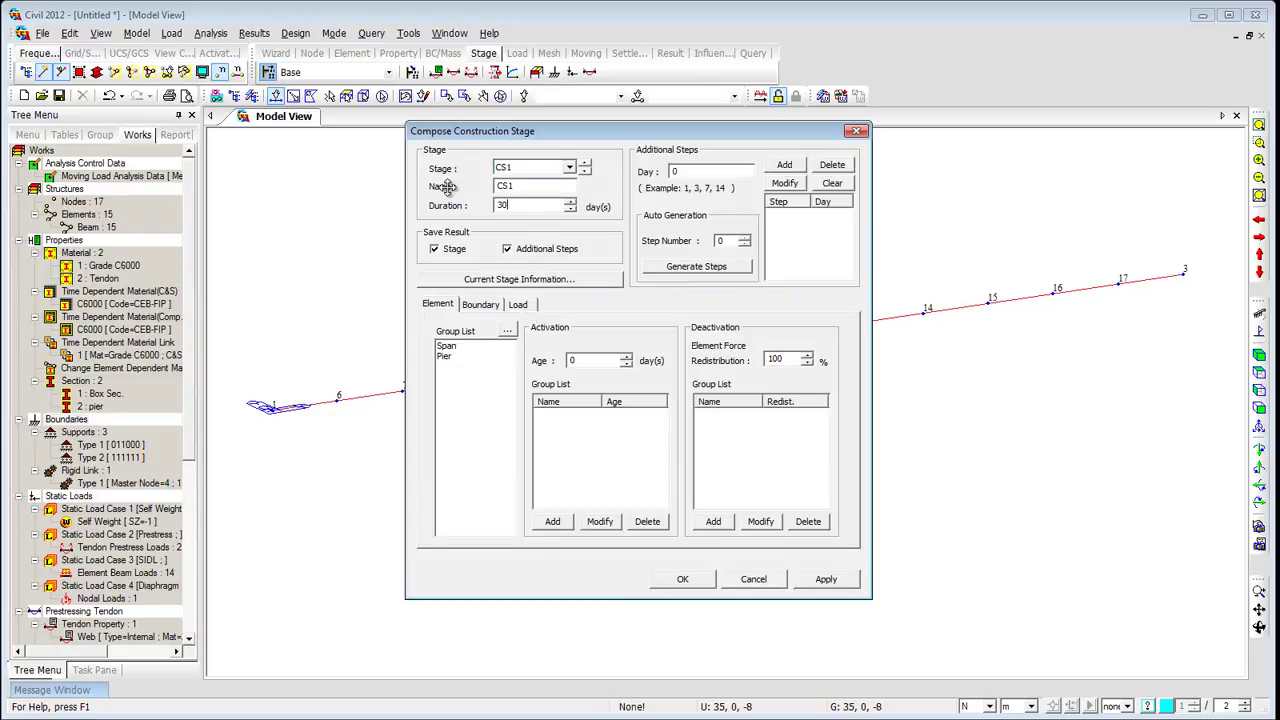
click(448, 357)
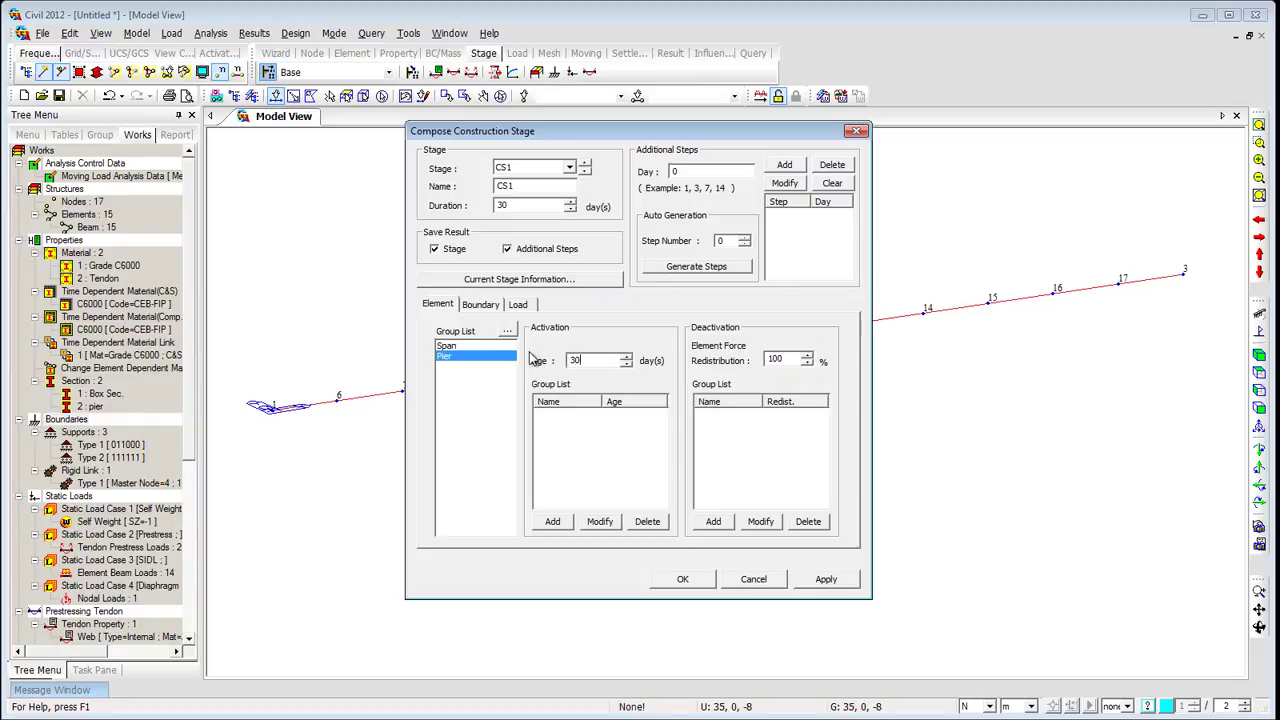
click(553, 521)
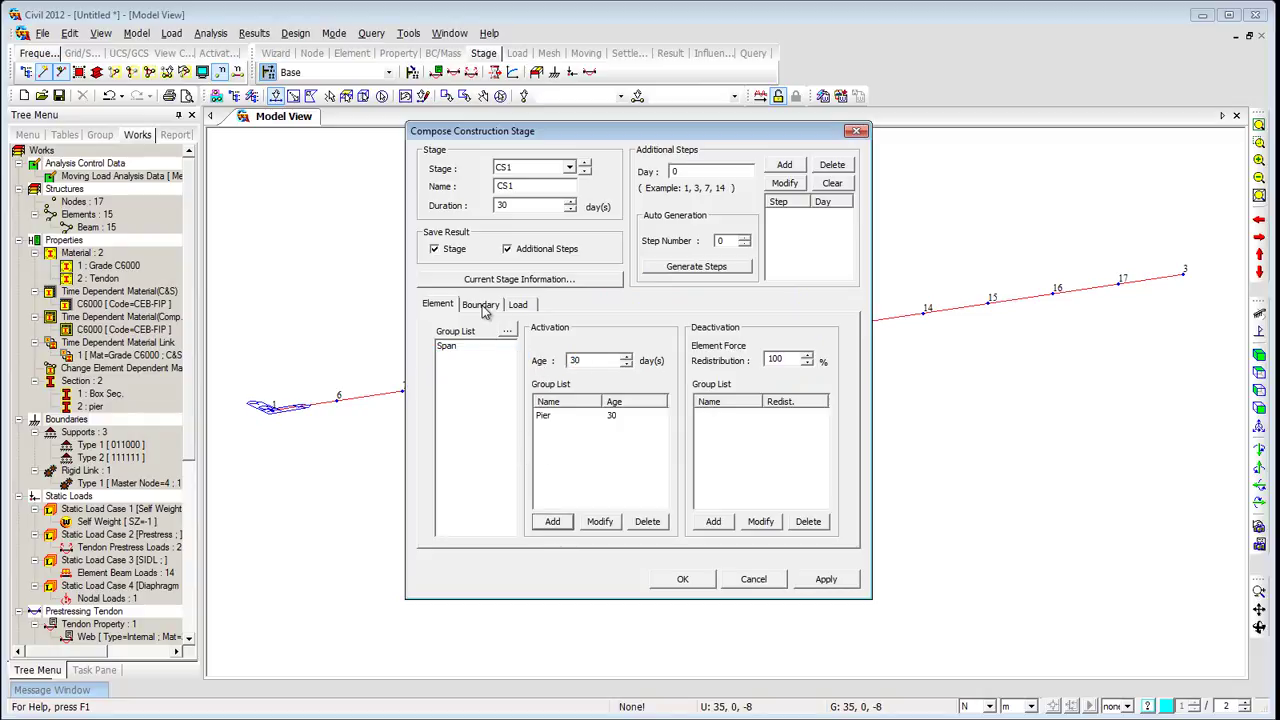
- Activate the pier boundary group in deformed position and the Self Weight load group from the first day in CS1, and apply the stage
click(481, 305)
click(465, 346)
click(553, 521)
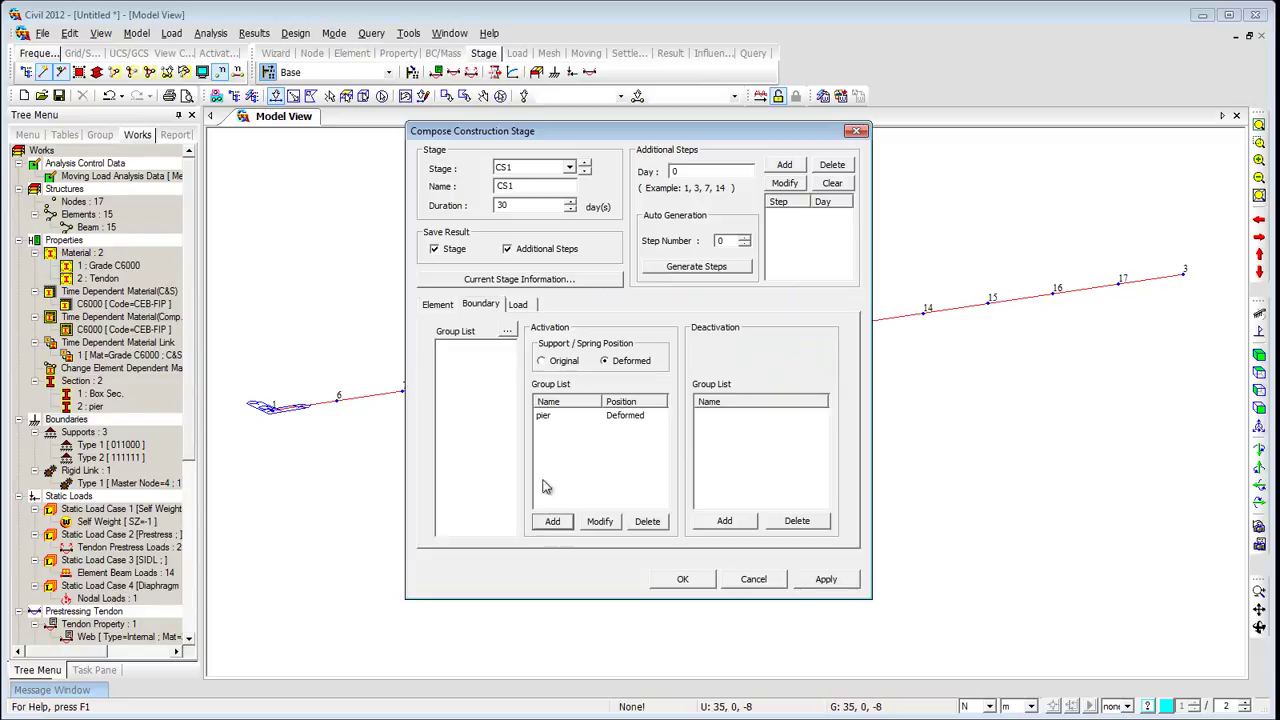
click(519, 305)
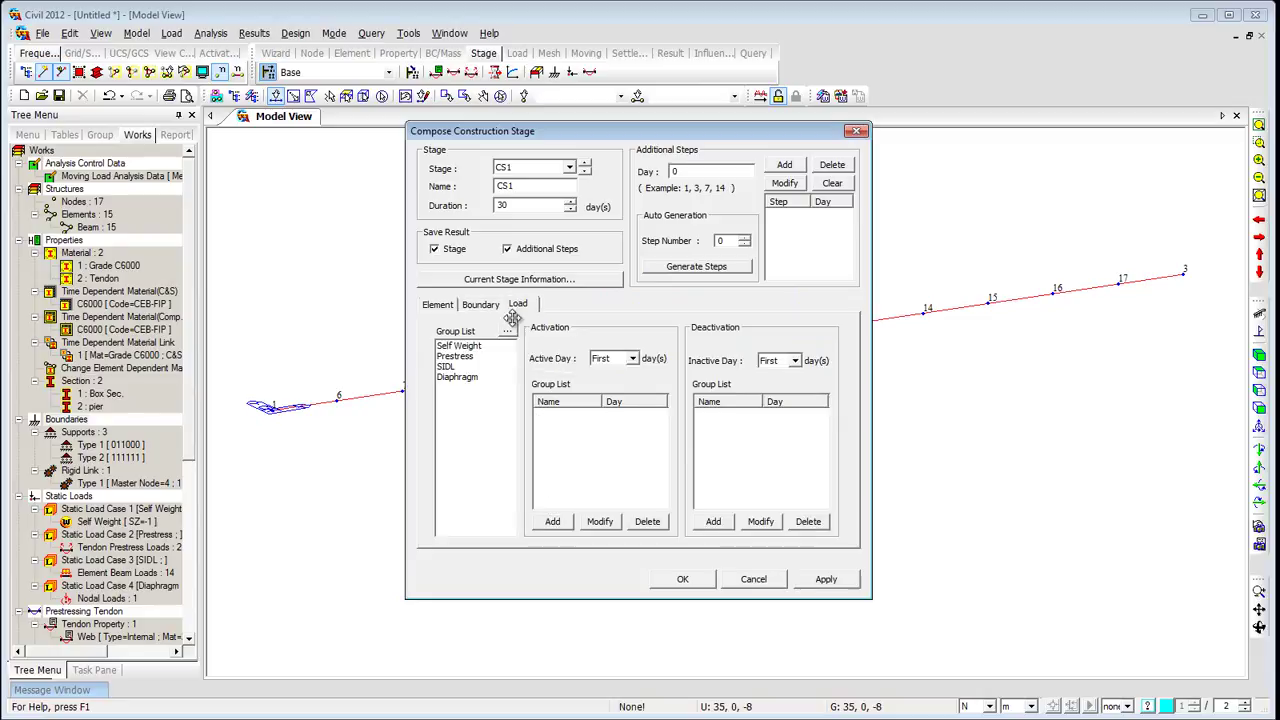
click(470, 346)
click(553, 522)
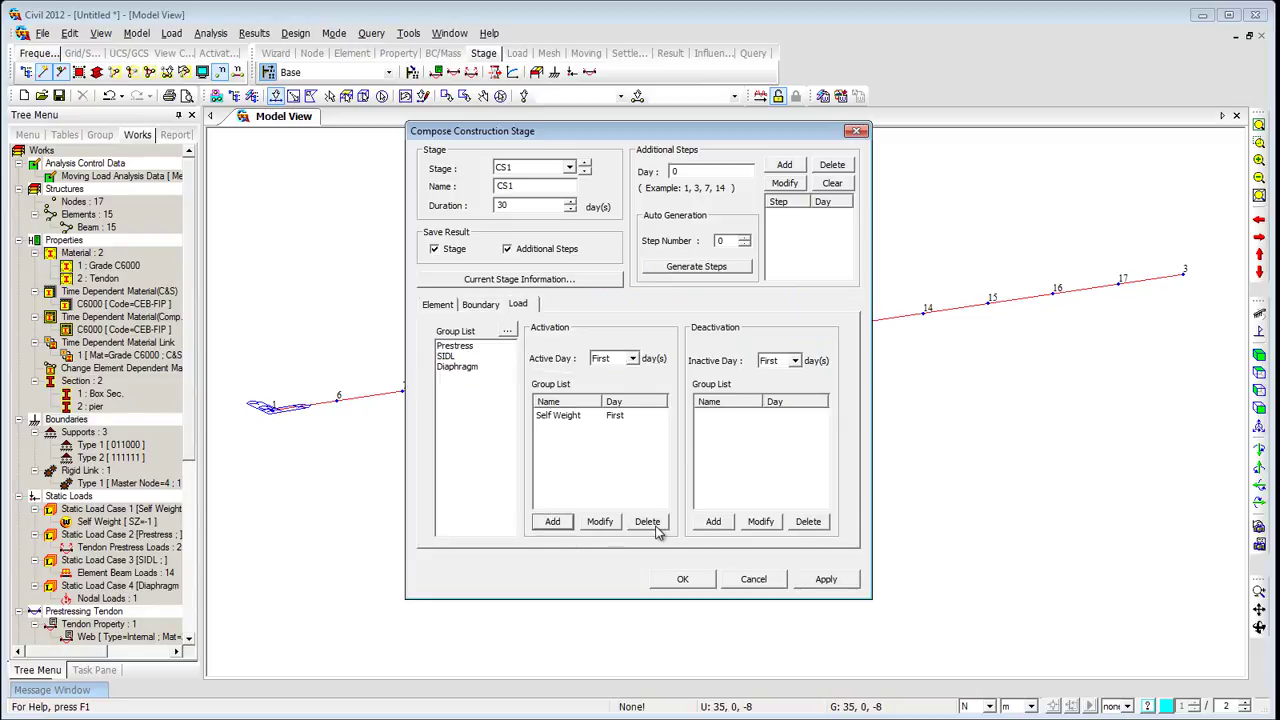
click(826, 580)
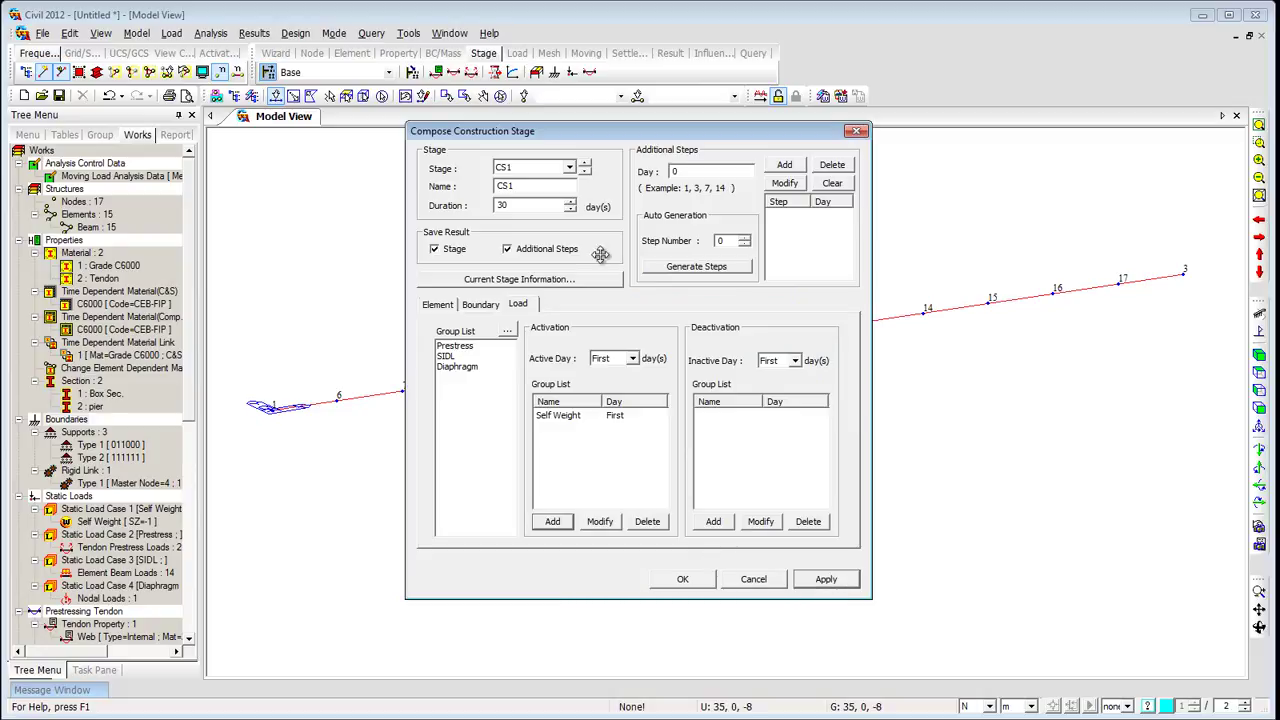
- Switch to stage CS2 and activate the Span element group at an age of 30 days
click(507, 206)
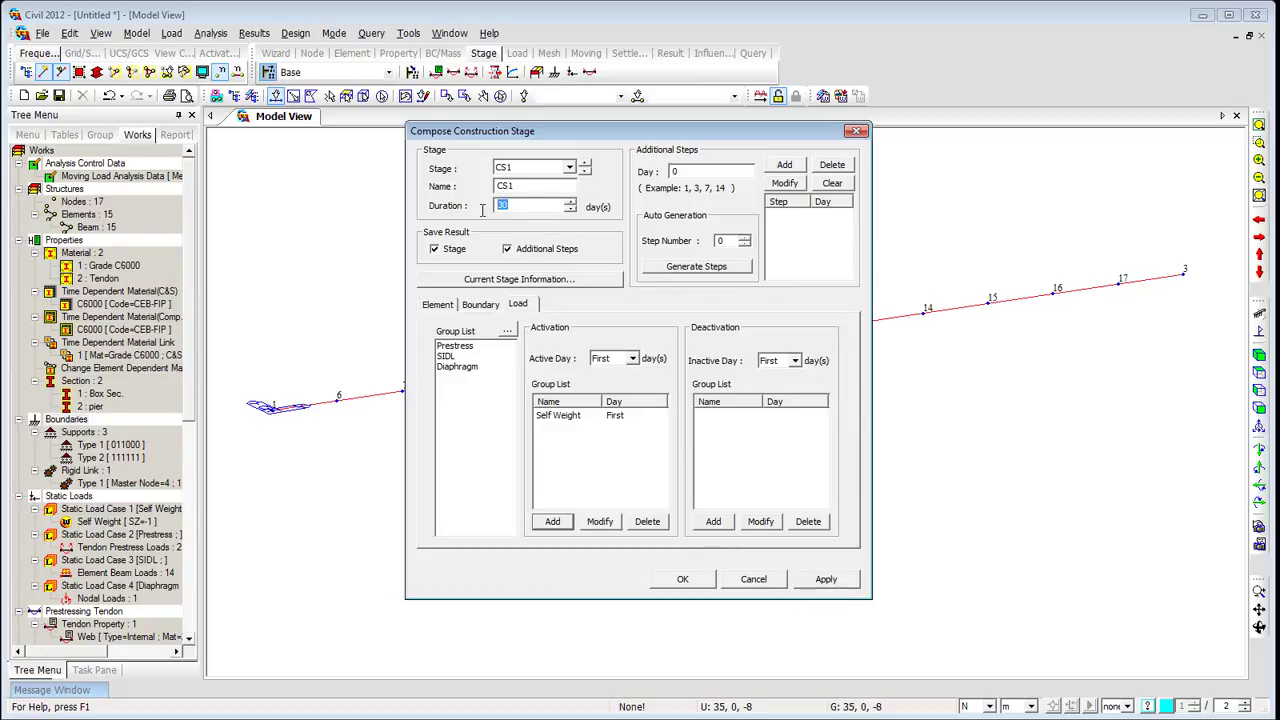
click(585, 163)
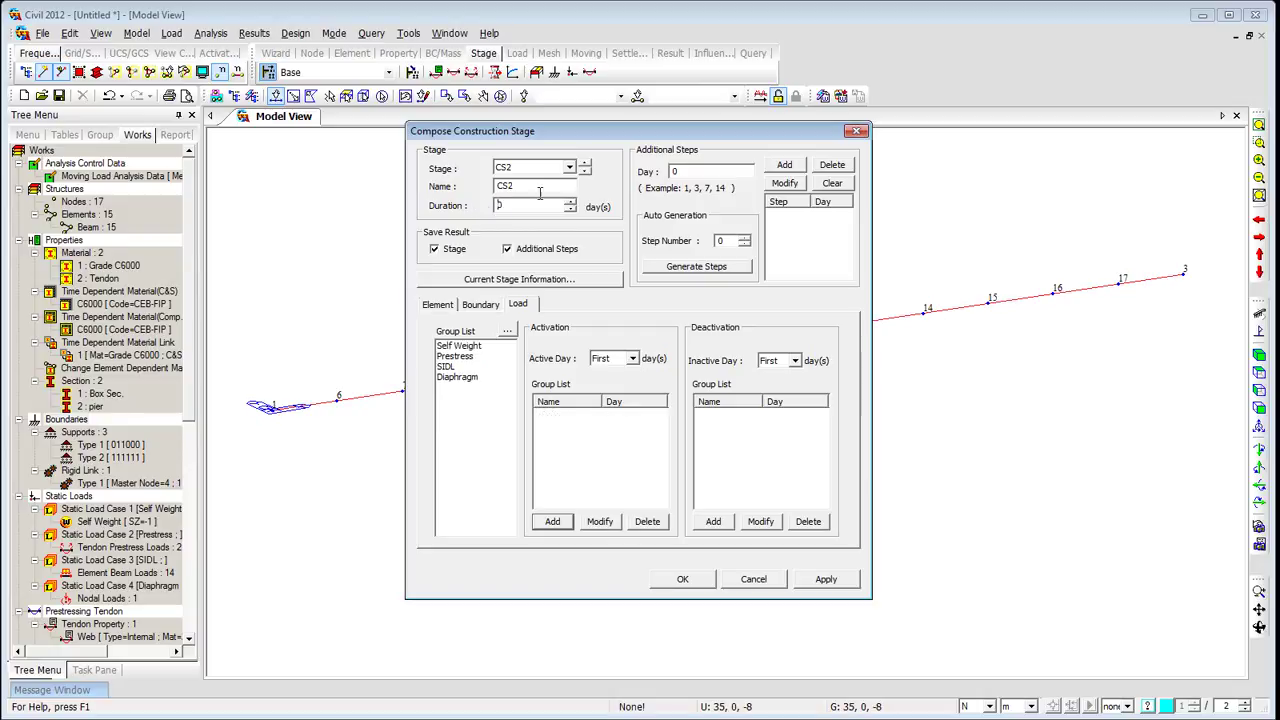
click(438, 305)
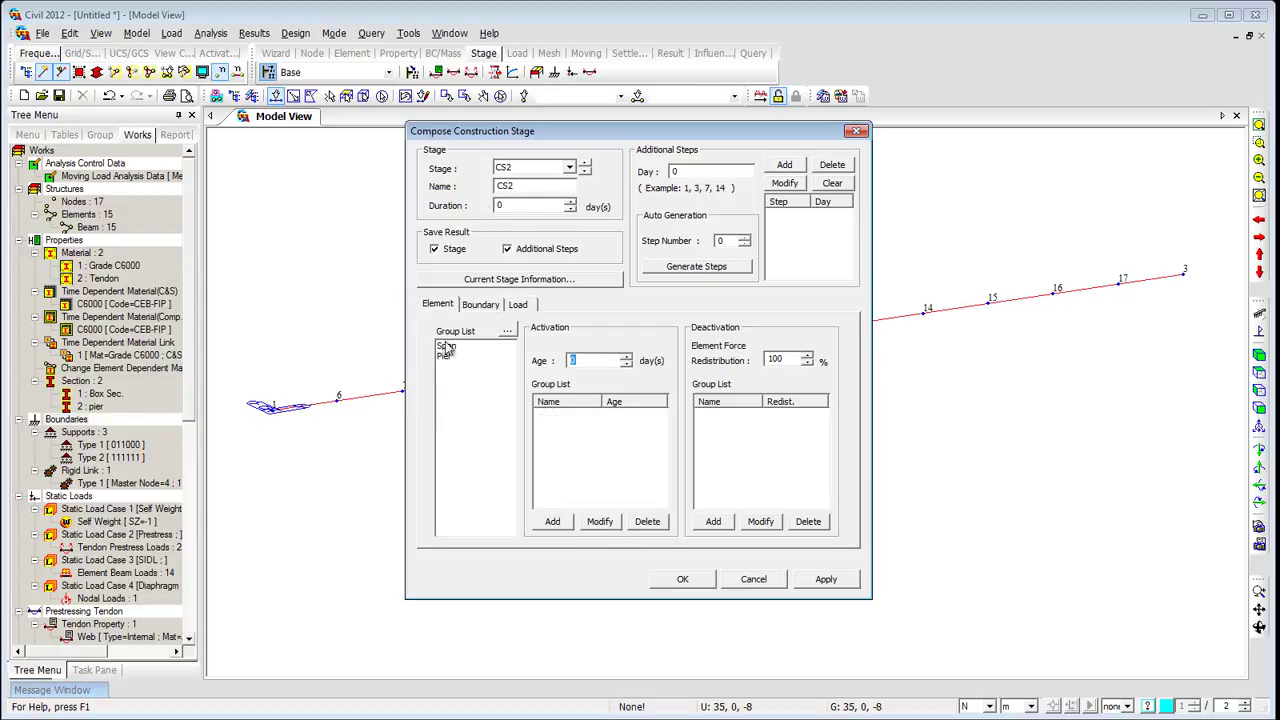
click(446, 349)
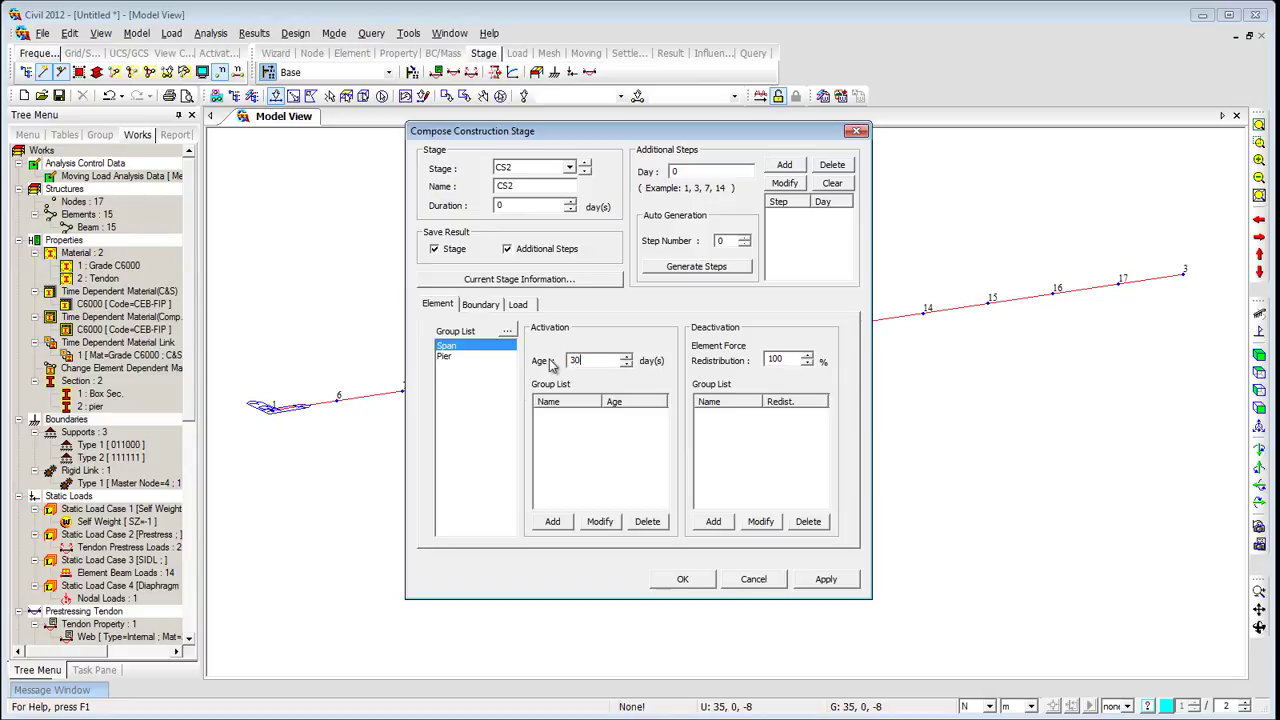
click(553, 522)
- Activate the Prestress and Diaphragm load groups from the first day in CS2, and apply the stage
click(517, 305)
click(466, 358)
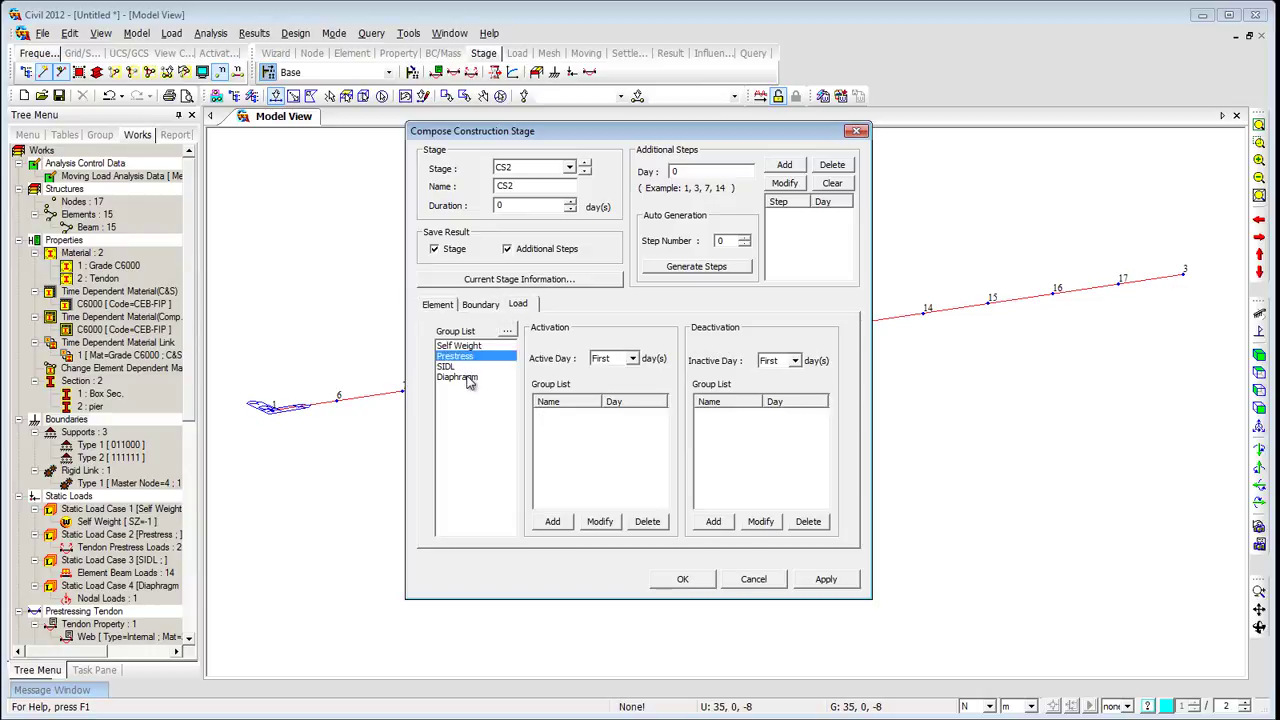
ctrl+click(467, 378)
click(567, 524)
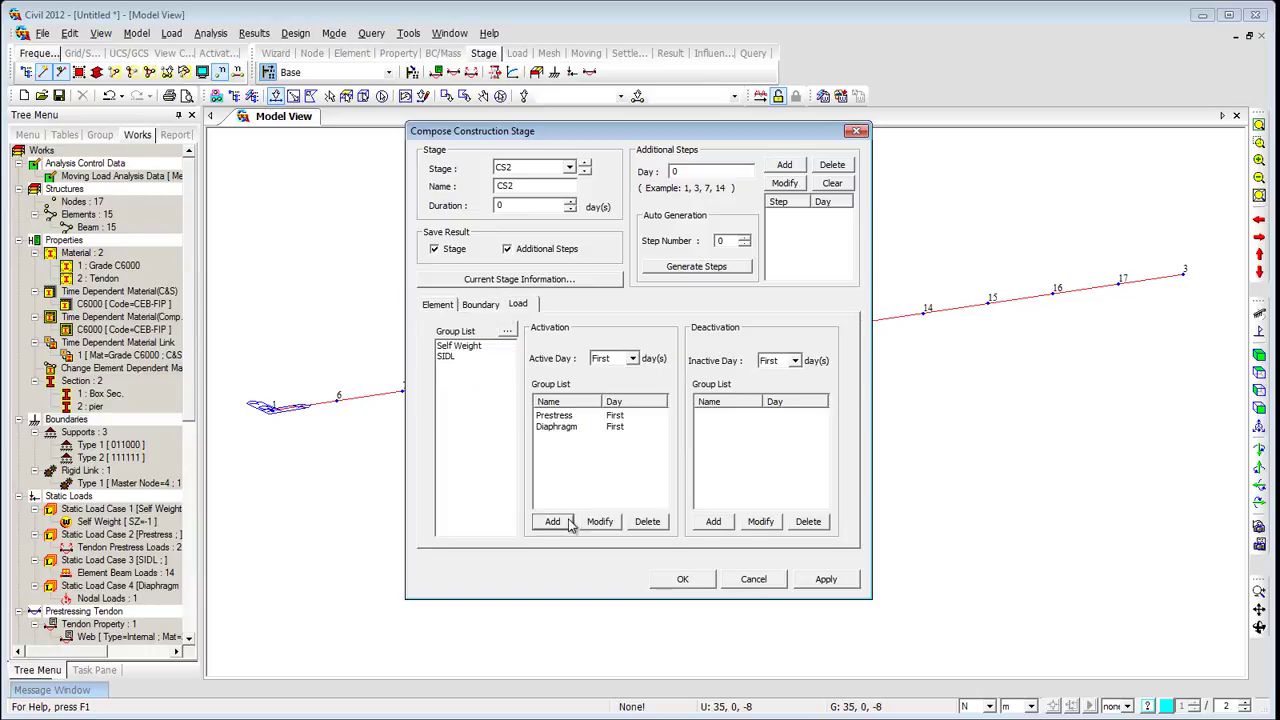
click(826, 580)
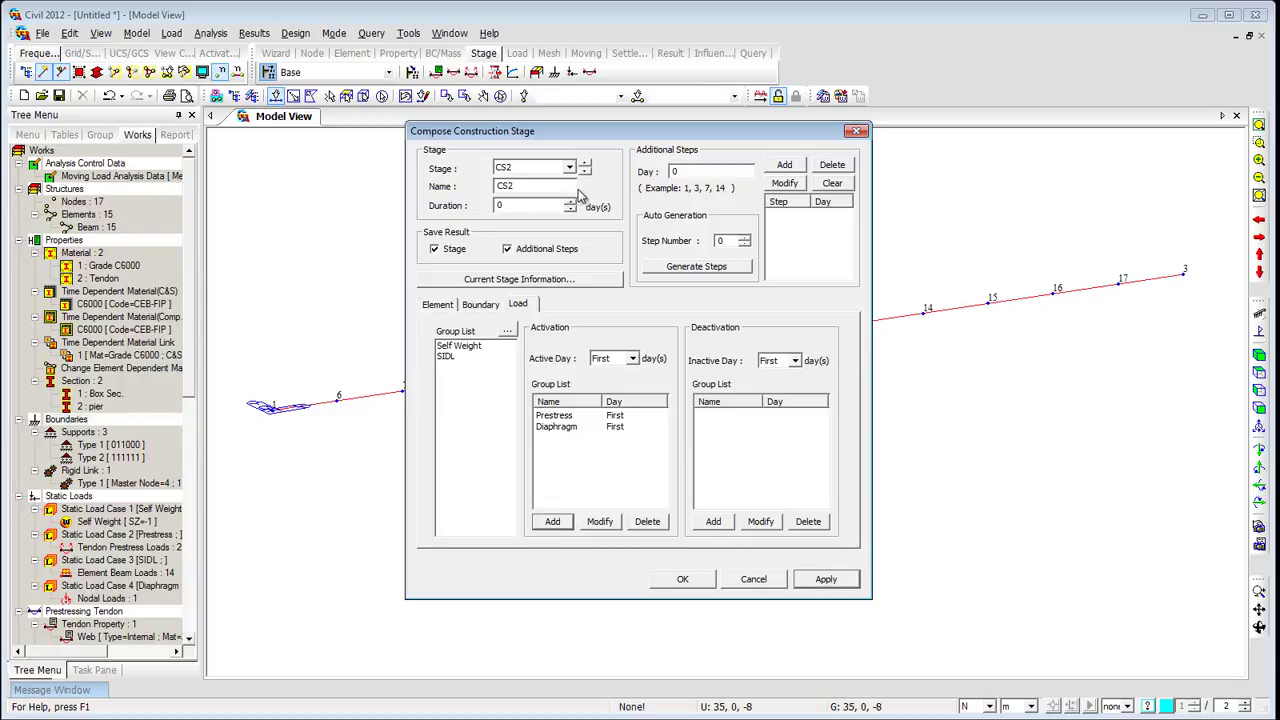
- Set the duration of stage CS3 to 10000 days, activate the SIDL load group from the first day, and finish the stage definition
click(585, 164)
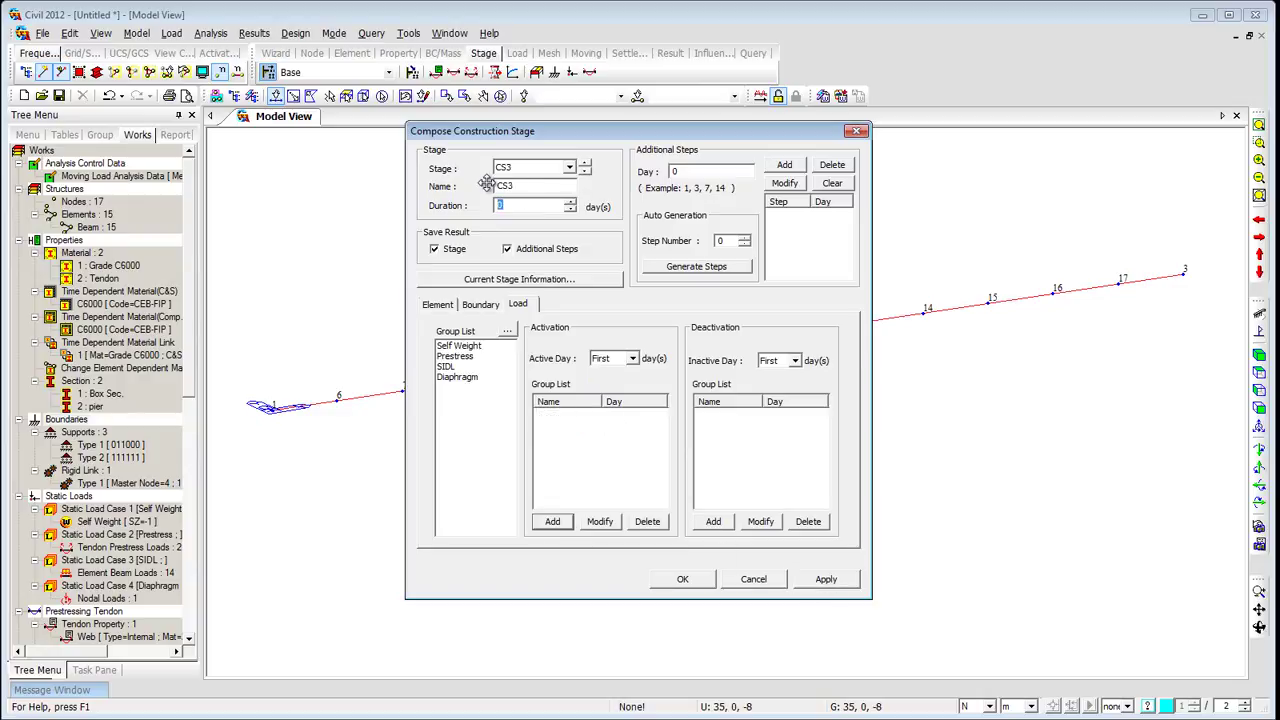
text(10000)
click(446, 366)
click(553, 522)
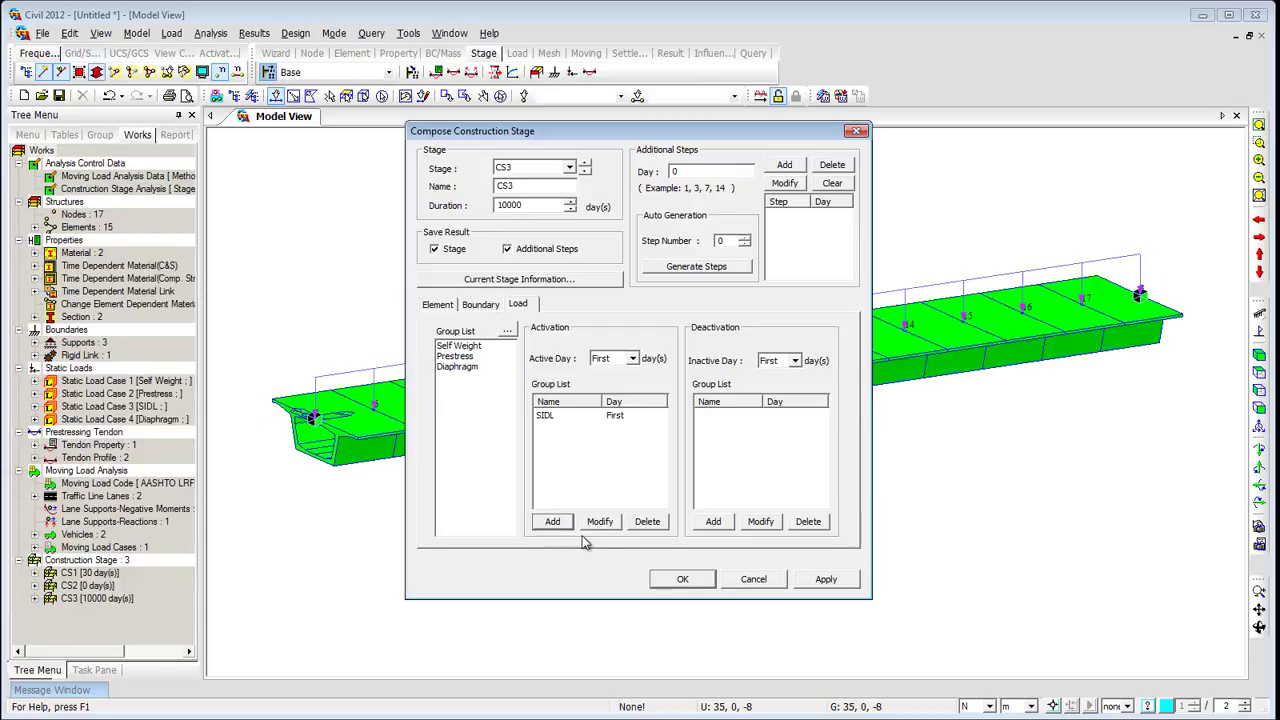
click(680, 579)
click(768, 446)
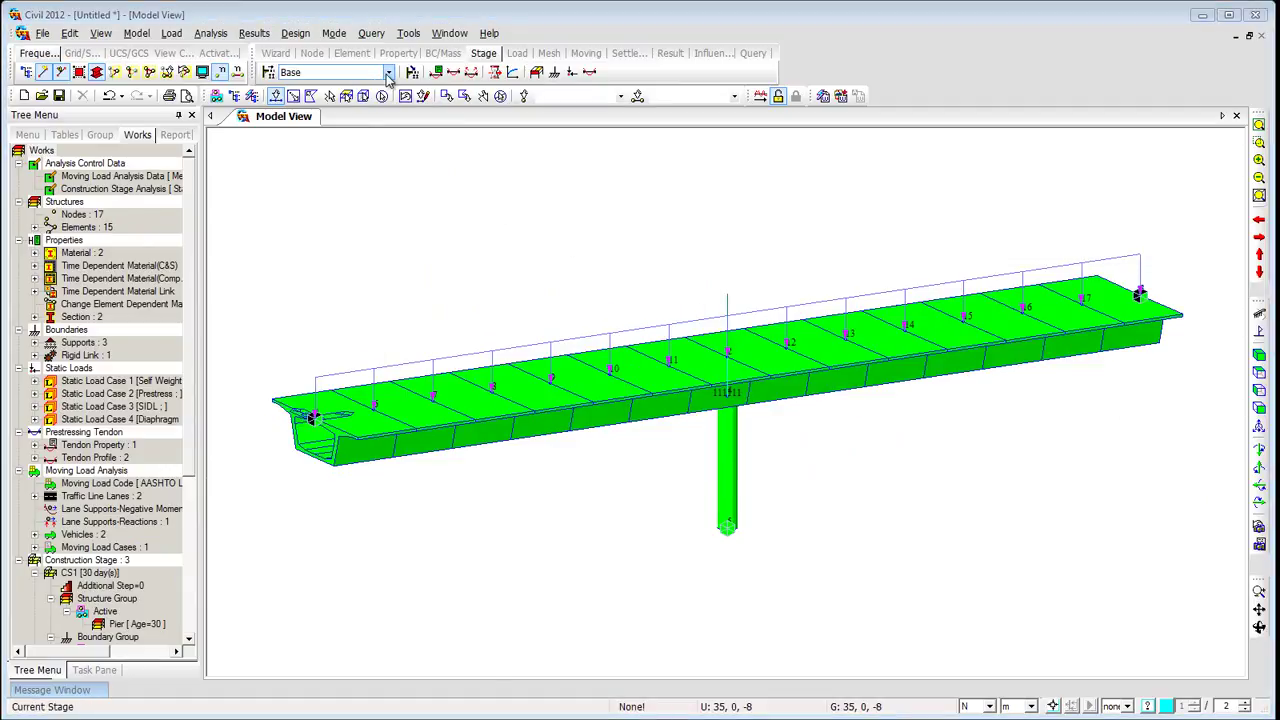
- Review the model at construction stages CS1, CS2 and CS3 in turn, and return to the Base stage
click(388, 73)
click(378, 95)
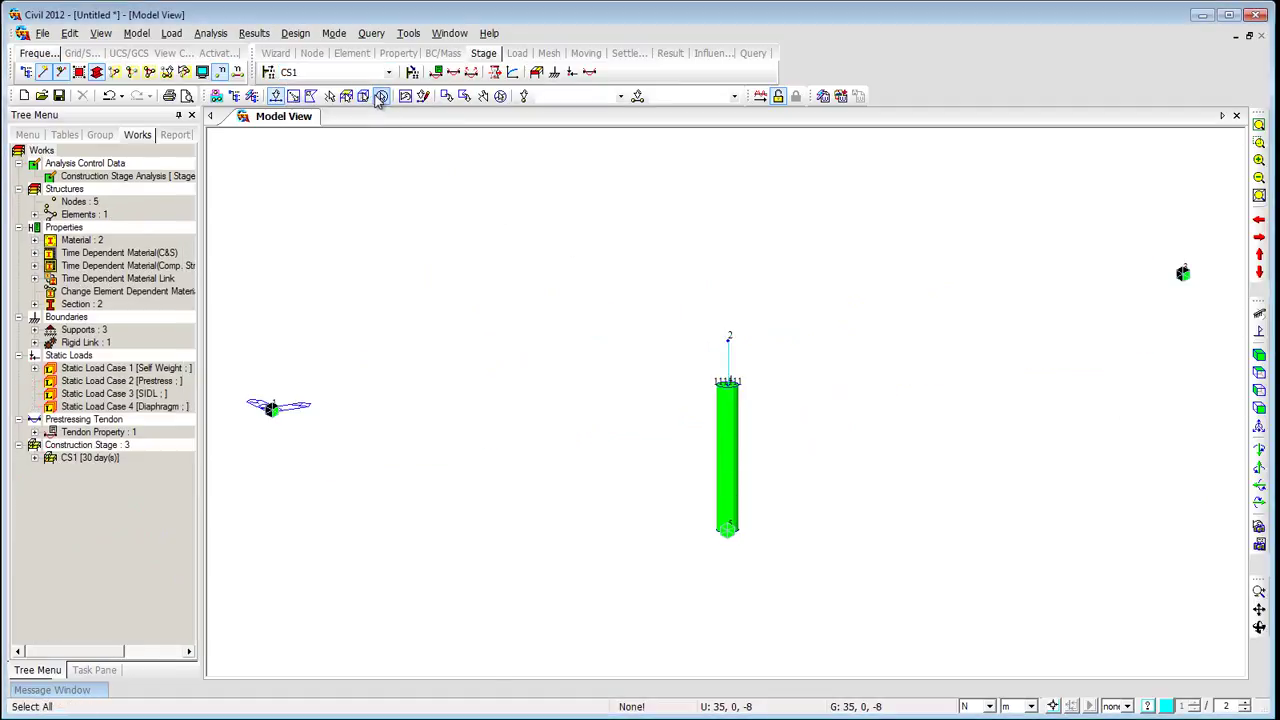
click(388, 73)
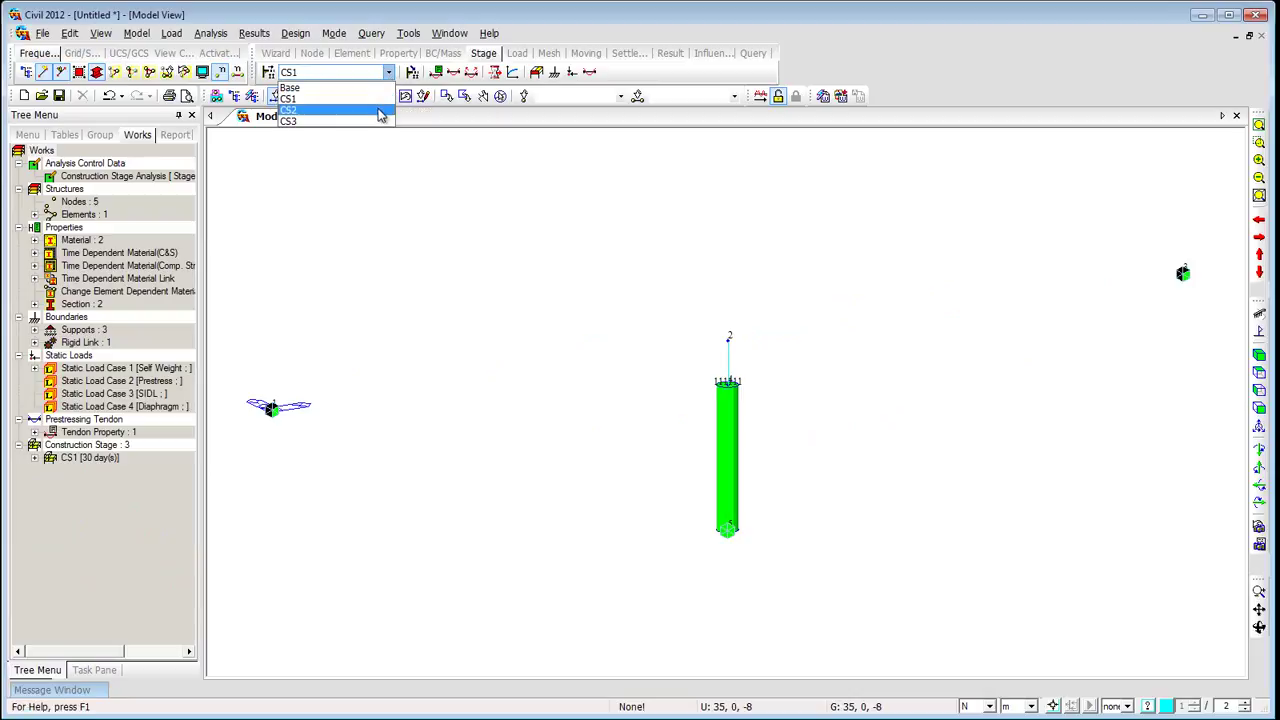
click(380, 110)
click(388, 73)
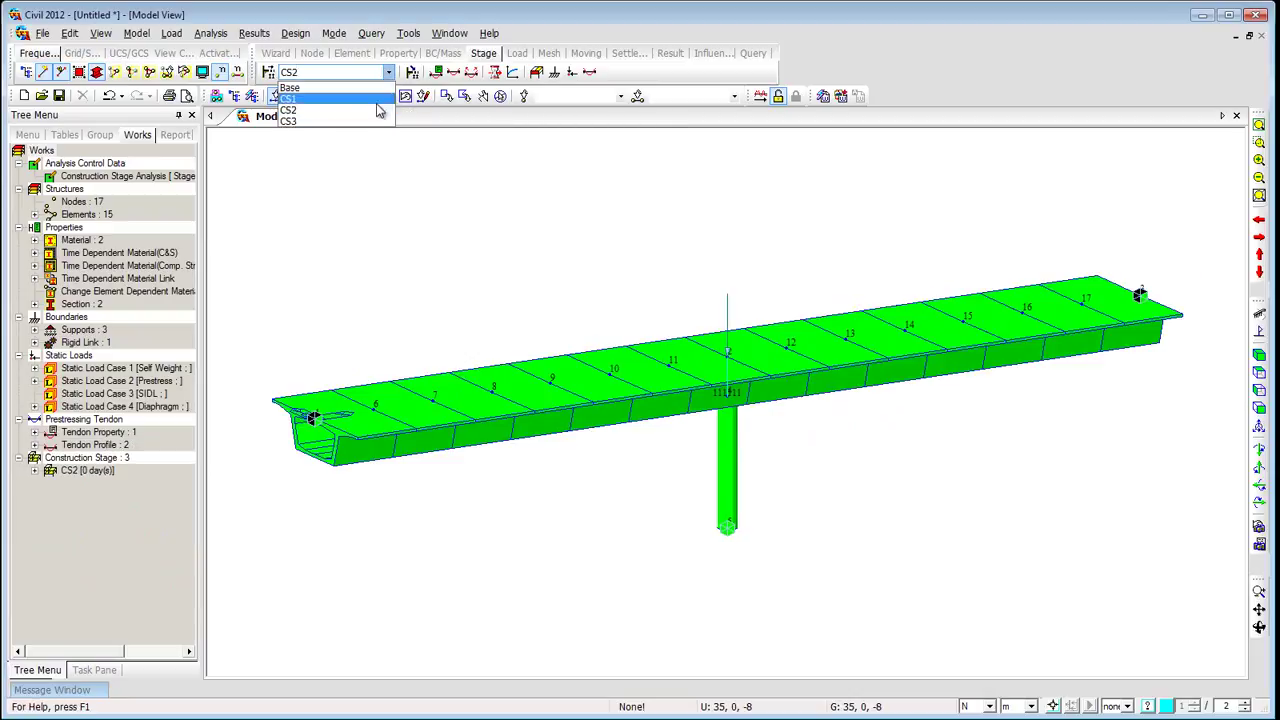
click(376, 121)
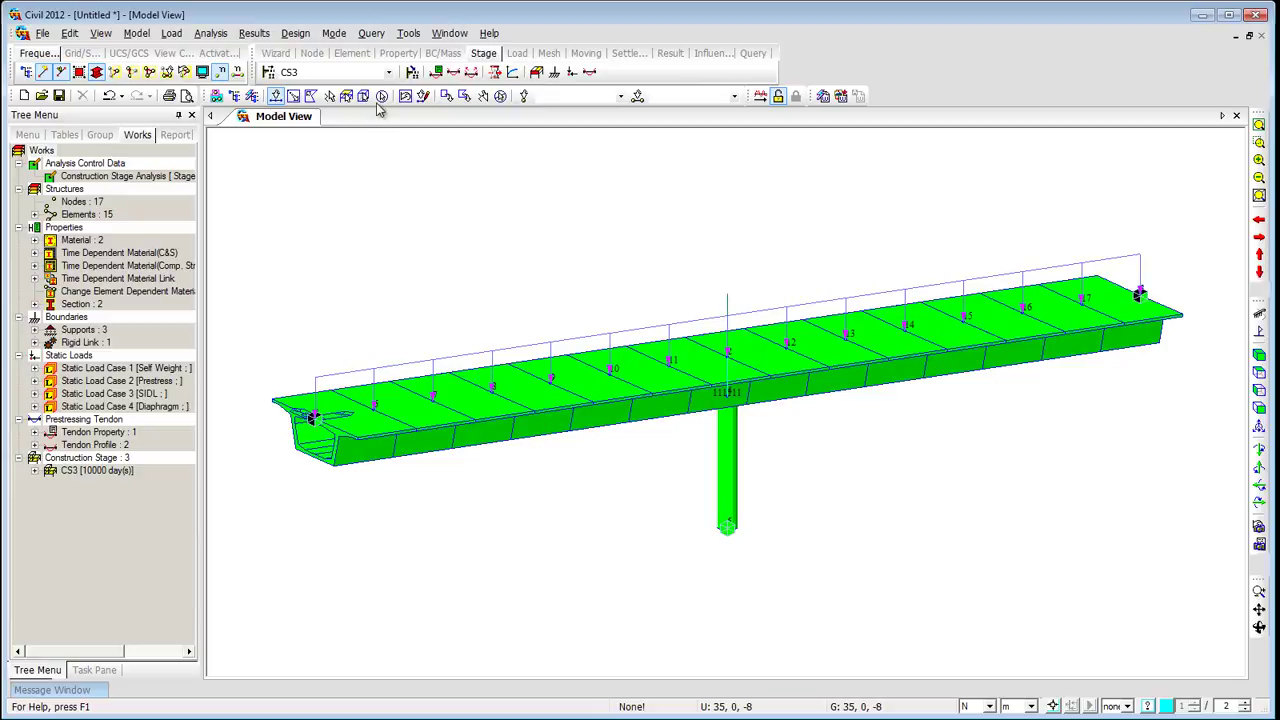
click(388, 73)
click(380, 89)
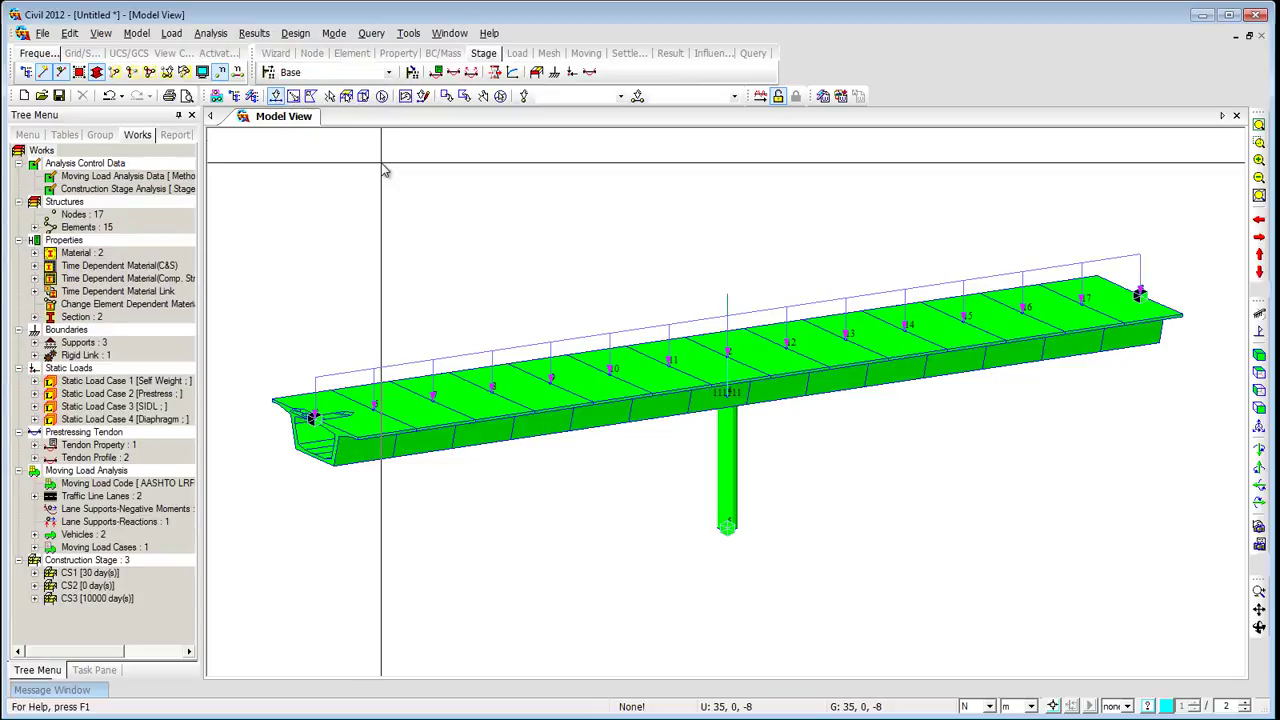